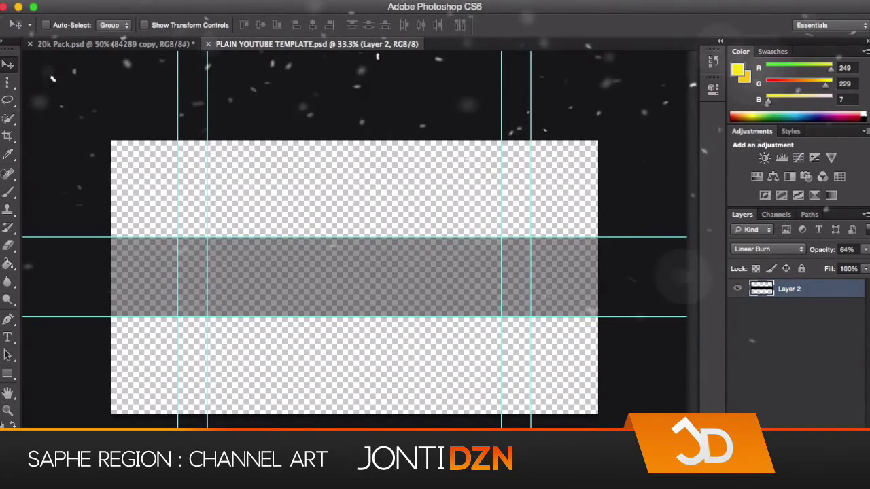
Place the soldier photo into the empty template and commit it
left_click_drag(518, 385, 353, 279)
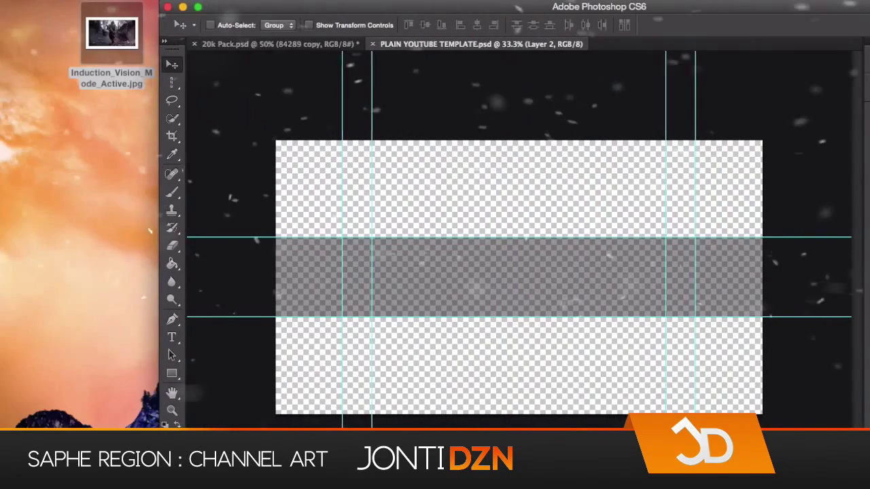
scroll(305, 233, "down", 5)
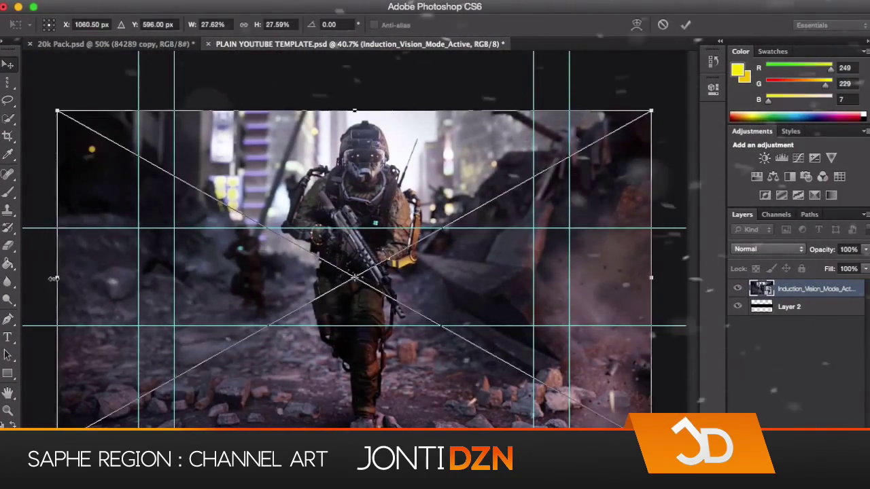
key("Return")
scroll(64, 278, "down", 1)
Marquee the photo's upper strip and apply a Gaussian Blur to it
key("m")
left_click_drag(83, 125, 480, 233)
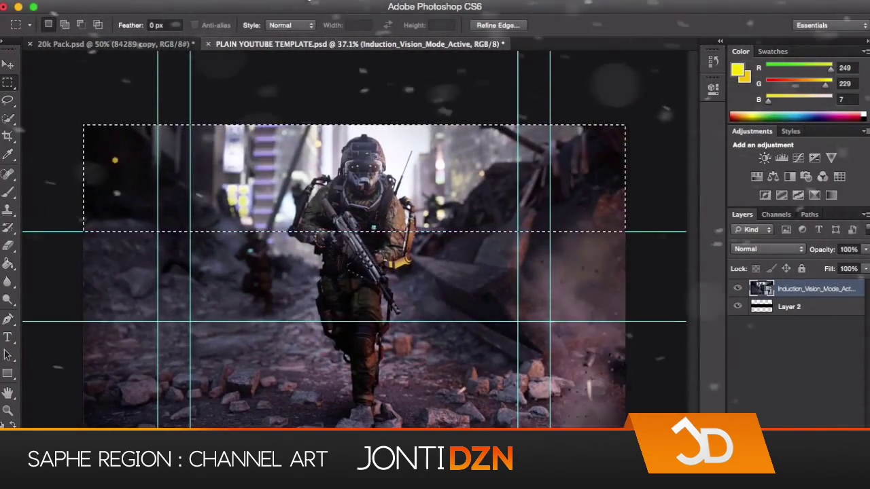
left_click(320, 1)
left_click(509, 252)
key("Return")
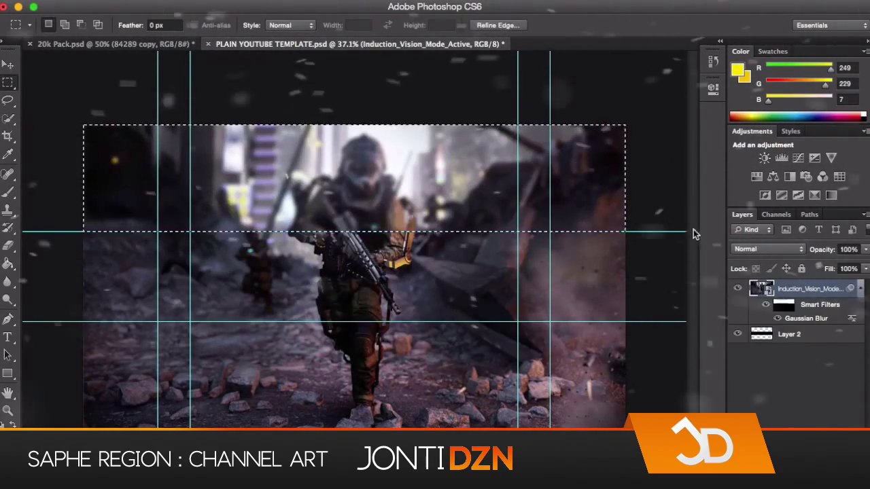
Copy the blurred strip to its own layer, transform it, and merge it into the photo
key("ctrl+j")
key("v")
key("ctrl+t")
key("Return")
left_click(7, 83)
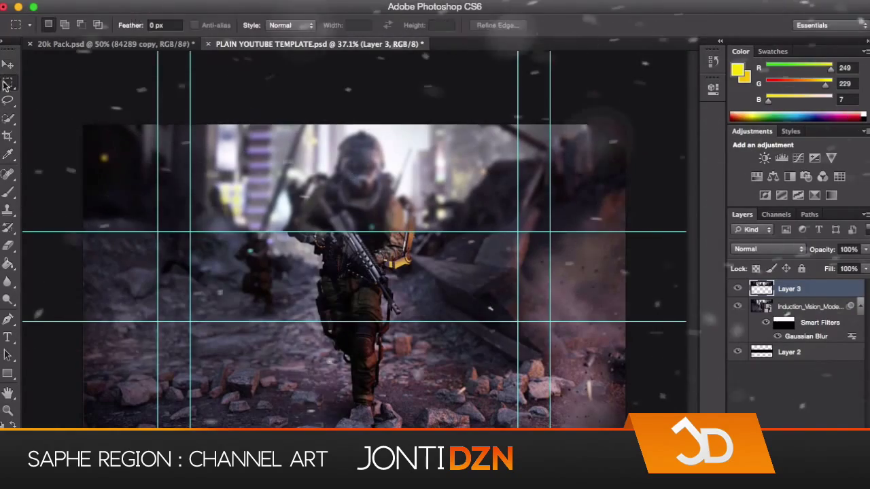
right_click(788, 289)
left_click(700, 355)
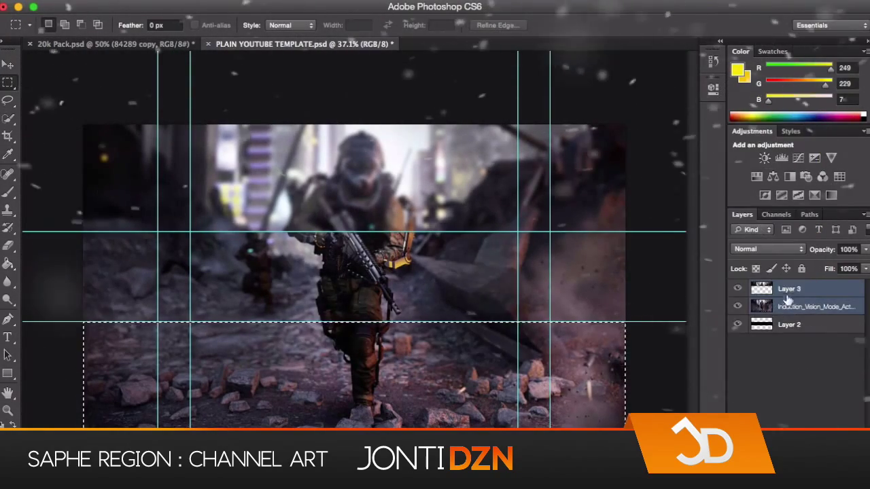
key("ctrl+j")
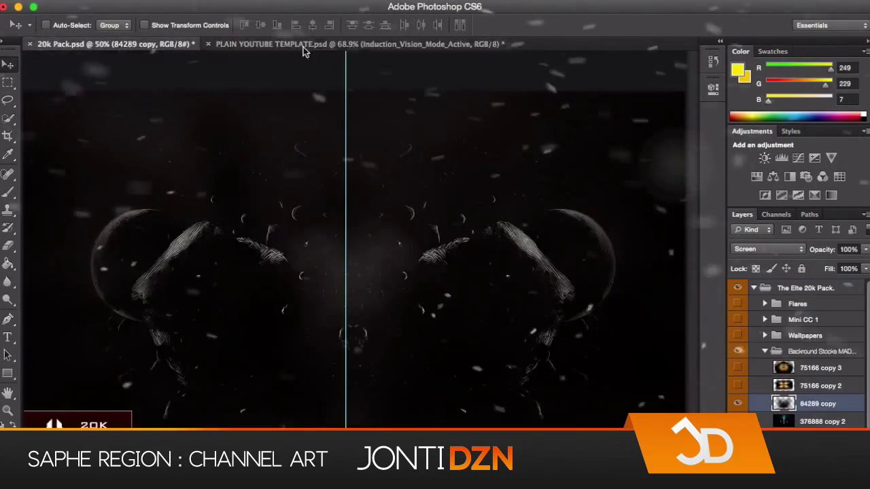
Bring in the particle texture and a banner bar shape stretched wider across the banner
left_click_drag(304, 47, 386, 221)
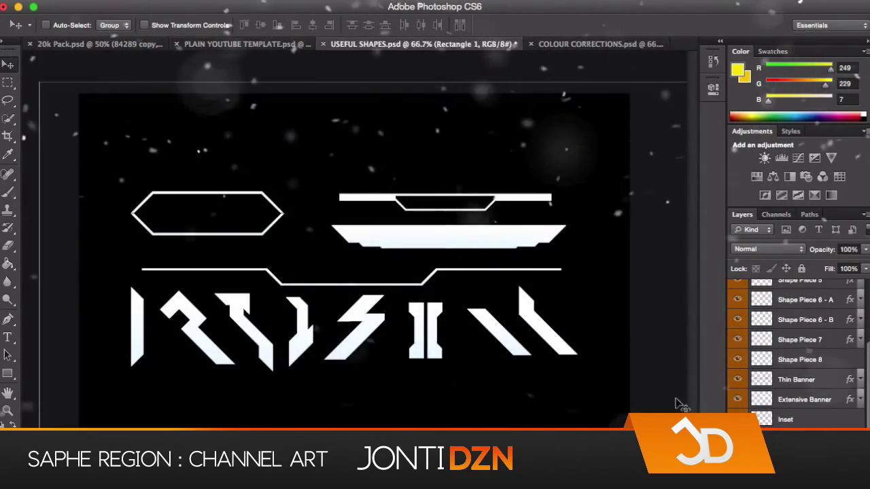
left_click(799, 401)
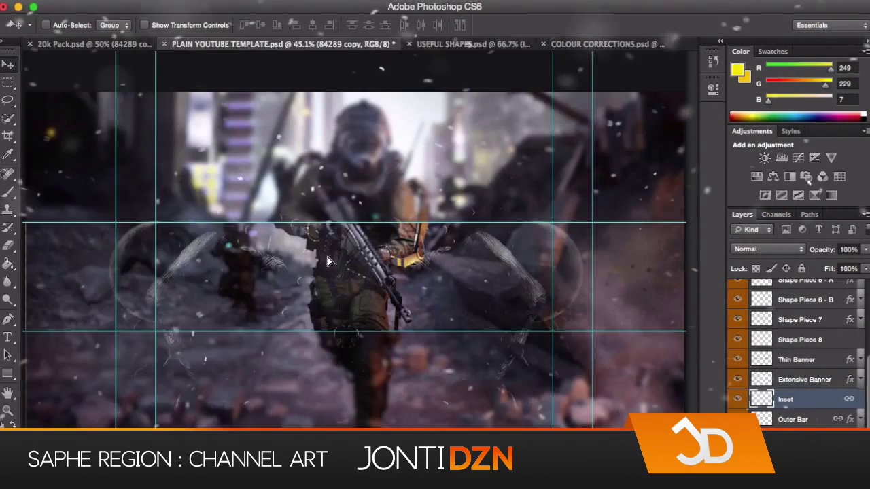
left_click_drag(763, 319, 340, 204)
key("ctrl+plus")
key("ctrl+t")
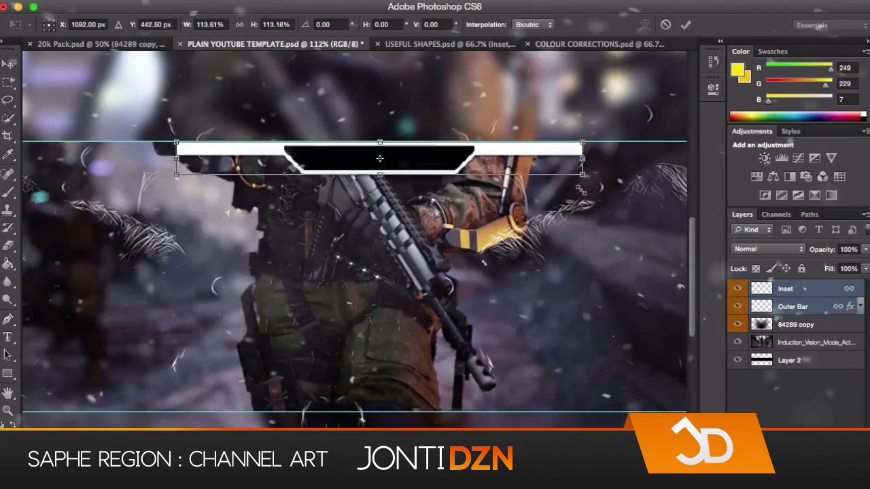
left_click_drag(581, 190, 669, 207)
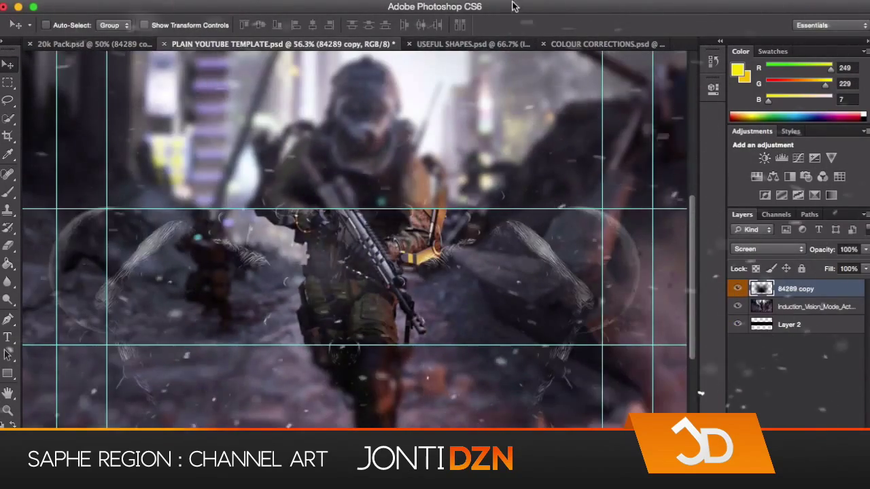
Add the two Shape Piece emblem halves from USEFUL SHAPES and group them
left_click(469, 44)
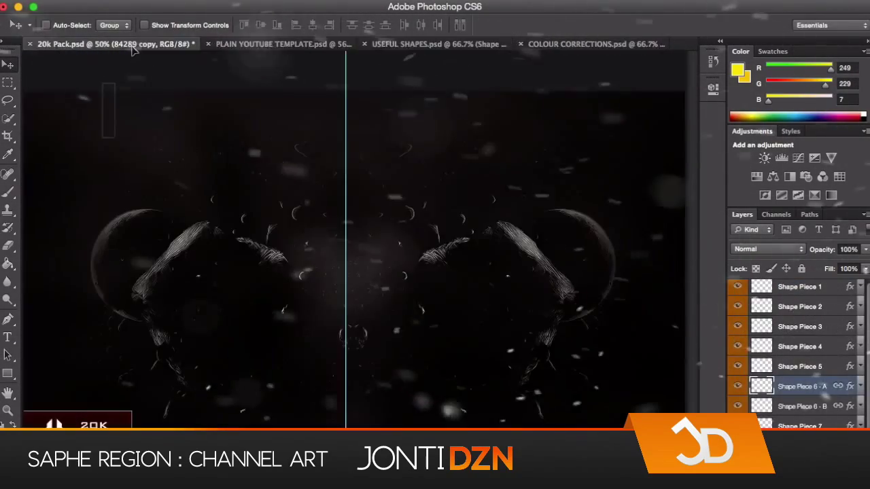
left_click_drag(456, 359, 401, 252)
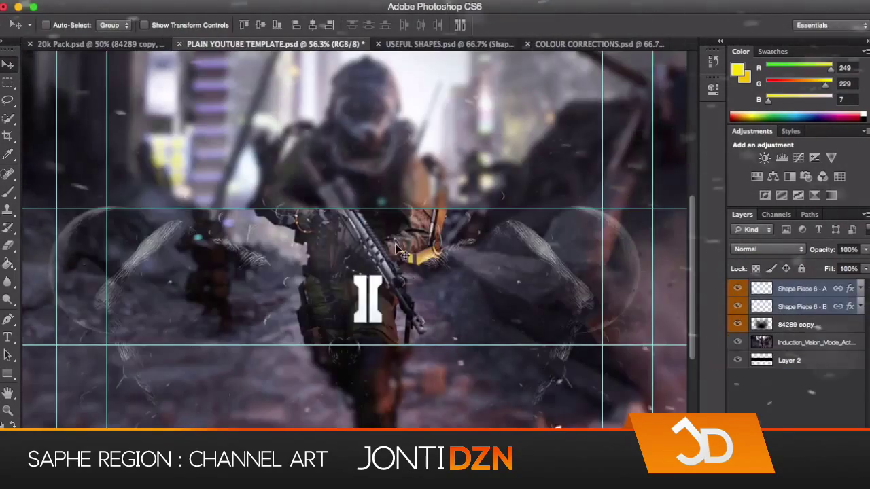
key("ctrl+g")
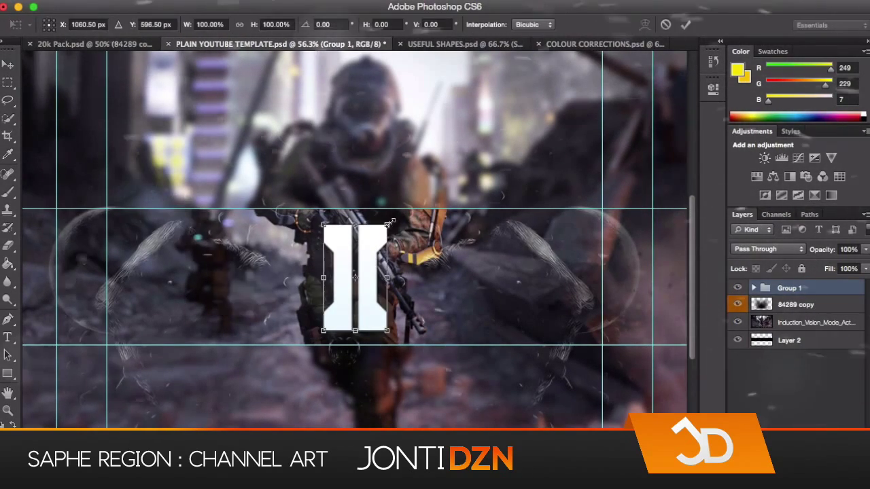
scroll(406, 236, "up", 3)
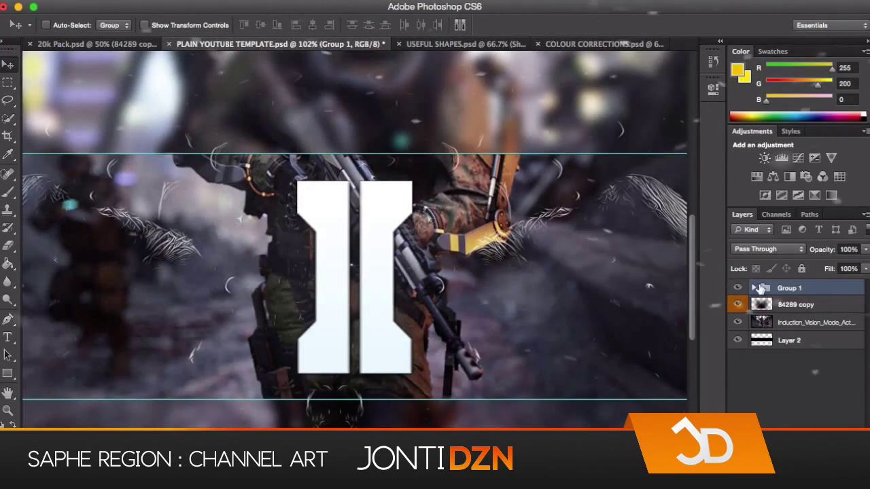
Expand the emblem group and paste a copied layer style onto the left piece
left_click(753, 288)
double_click(798, 304)
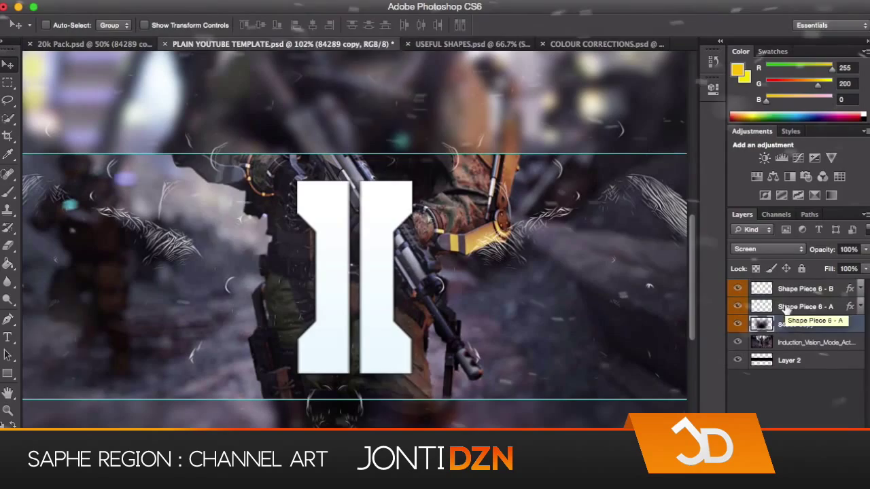
double_click(786, 309)
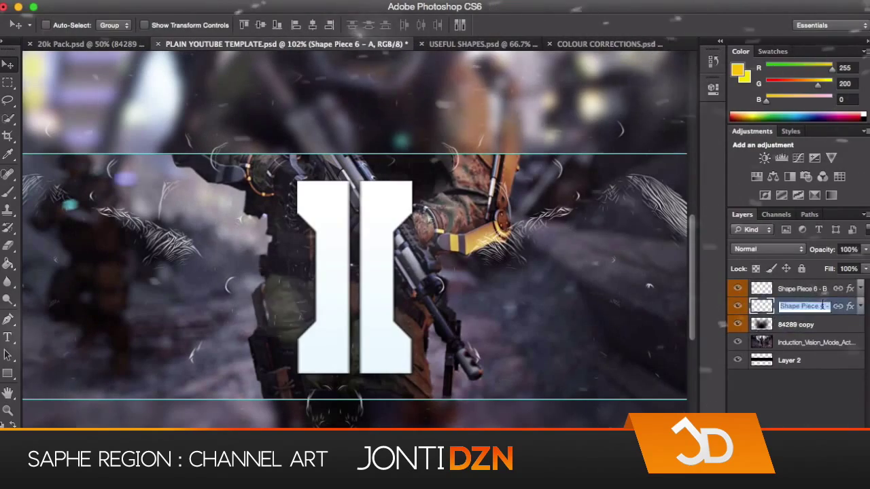
key("Escape")
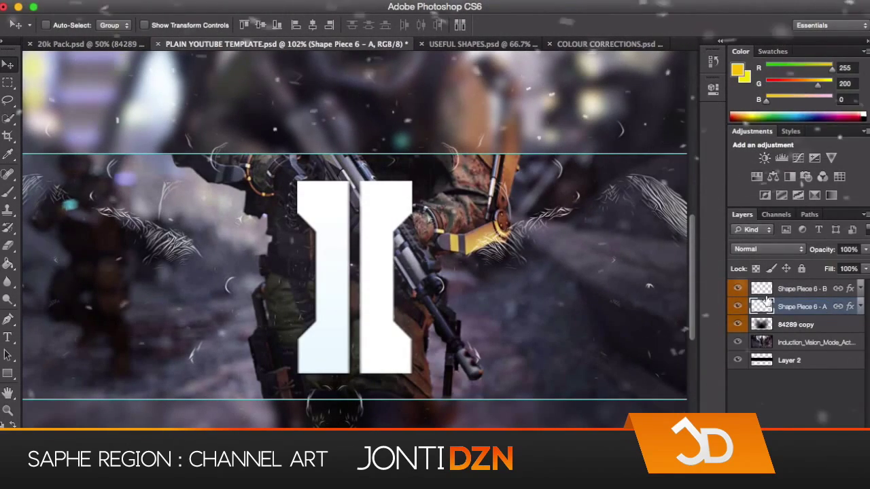
right_click(798, 306)
right_click(761, 306)
right_click(795, 307)
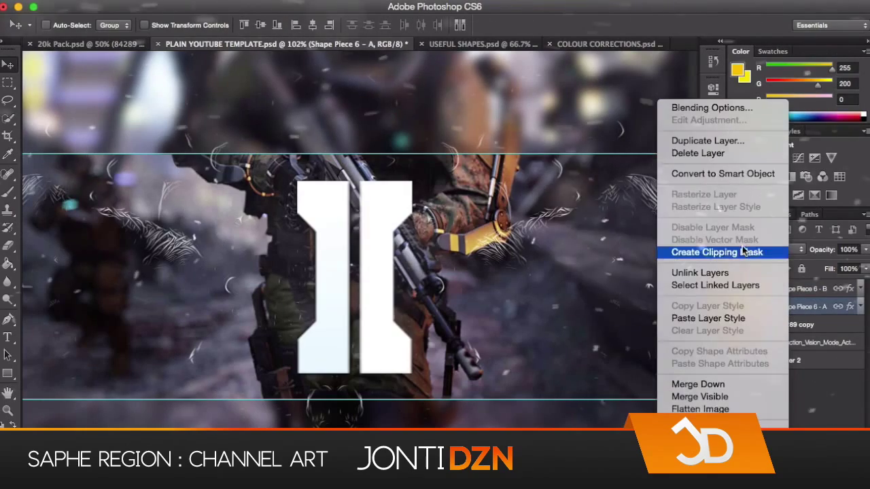
left_click(712, 324)
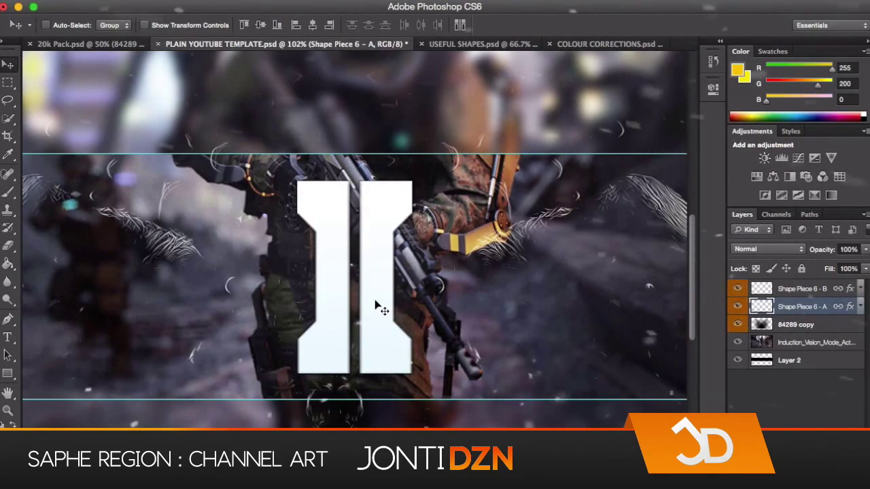
Set the emblem piece's Gradient Overlay stops to orange
double_click(761, 307)
left_click(650, 153)
double_click(297, 312)
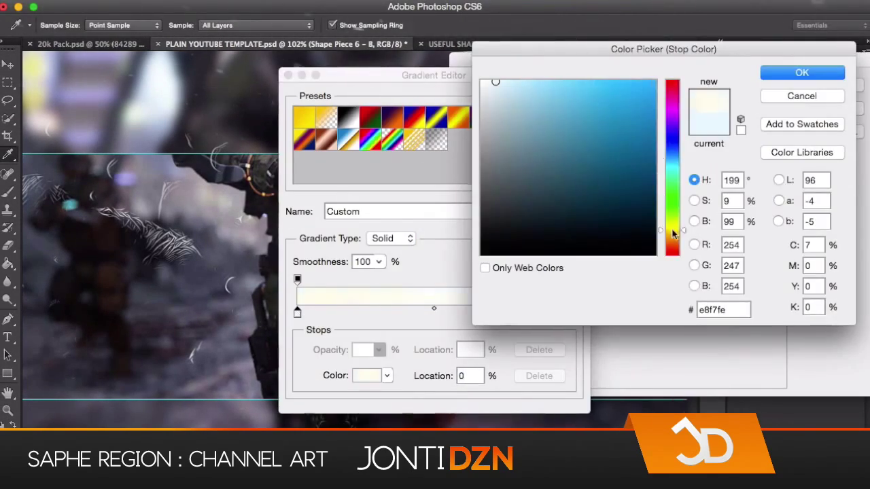
left_click(831, 72)
double_click(570, 313)
left_click(817, 68)
left_click(552, 103)
Give the piece a yellow Inner Glow, enable Outer Glow and disable Drop Shadow
left_click(484, 193)
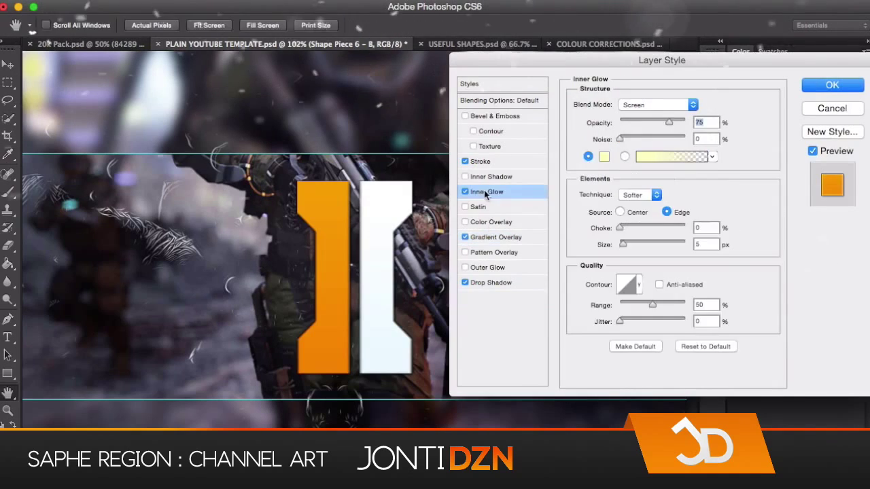
left_click(565, 152)
key("Return")
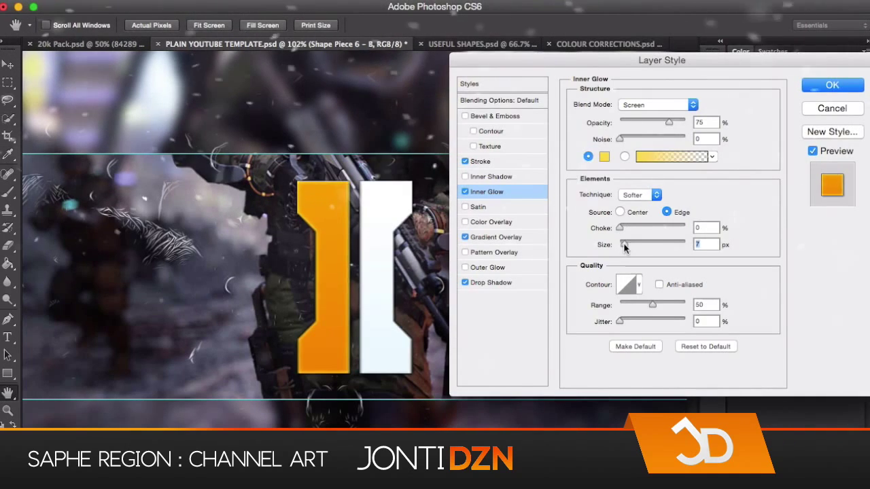
left_click(492, 284)
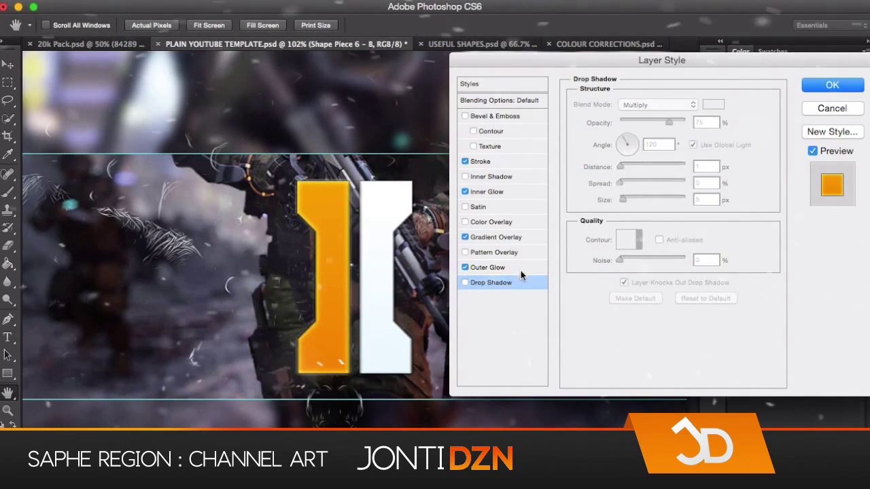
left_click(465, 283)
left_click(465, 267)
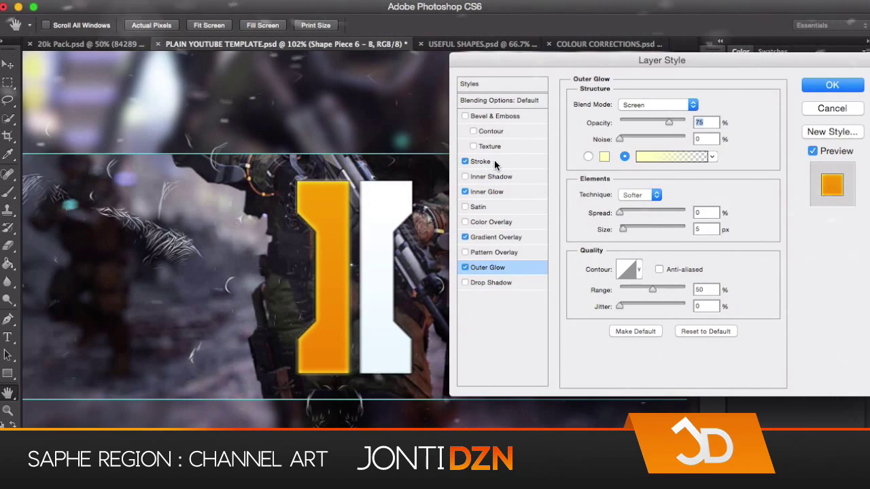
left_click(490, 177)
left_click(832, 85)
Copy the orange layer style and select both emblem pieces
right_click(796, 307)
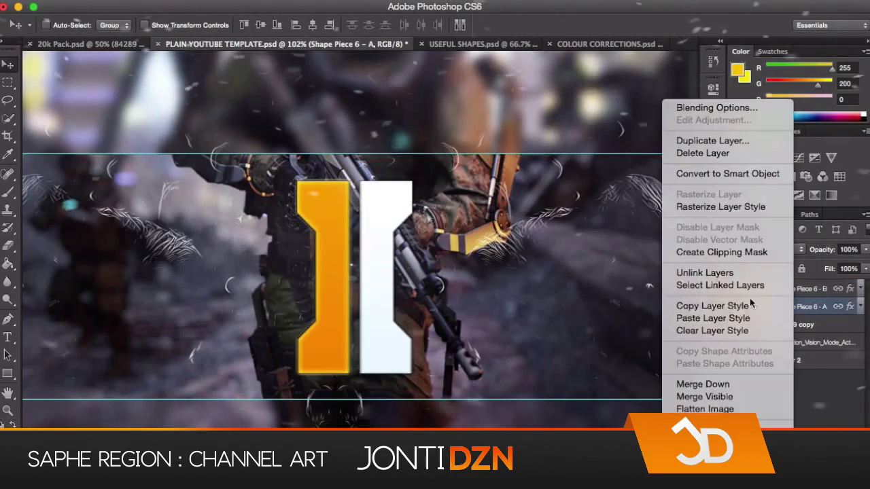
left_click(711, 331)
left_click(806, 289, "shift")
right_click(802, 307)
Paste the orange style onto both pieces, then duplicate them in Overlay blend mode
left_click(712, 330)
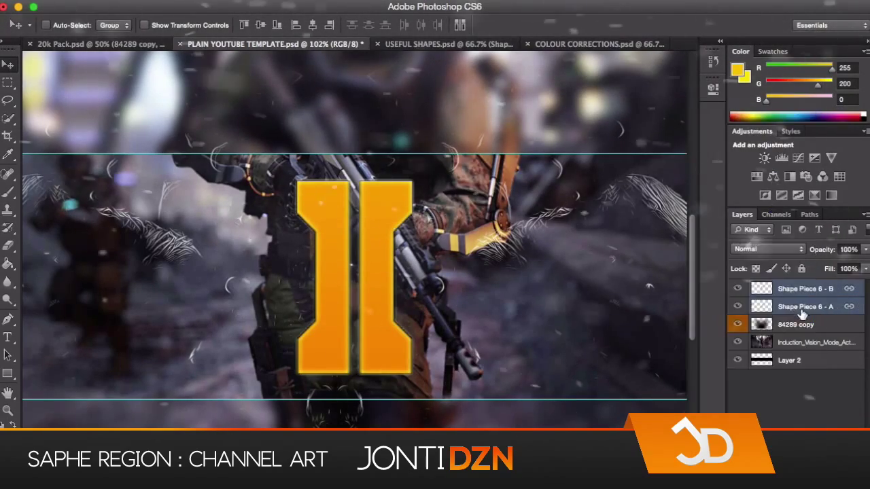
key("ctrl+j")
left_click(768, 249)
left_click(747, 385)
scroll(583, 231, "down", 2)
scroll(583, 231, "up", 1)
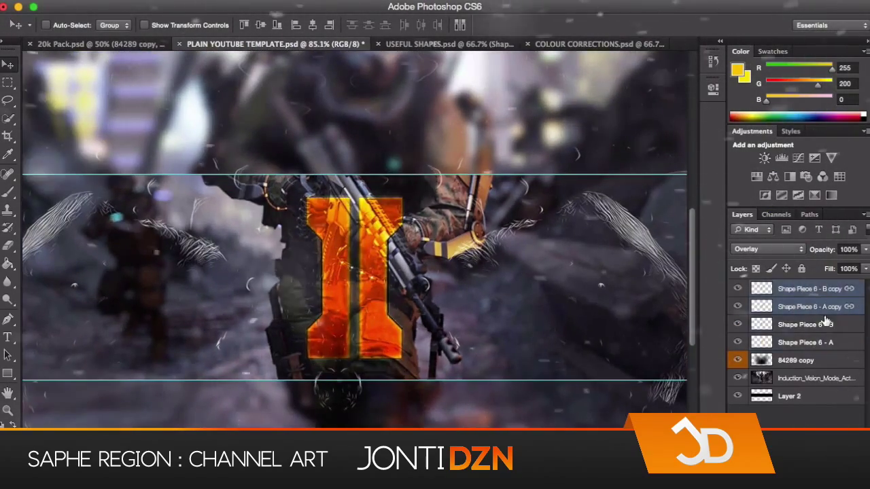
Group the four shape piece layers, checking the 20k Pack document before returning
left_click(806, 343, "shift")
key("ctrl+g")
scroll(224, 77, "down", 3)
left_click(95, 44)
left_click(272, 43)
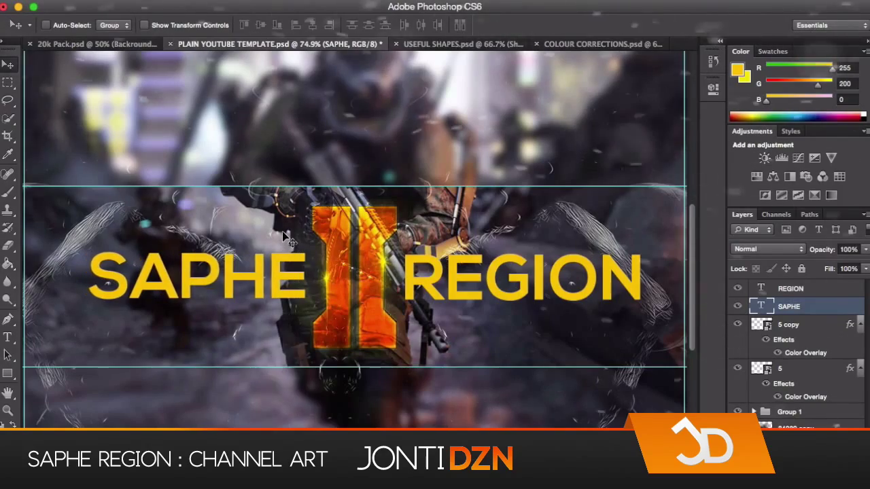
Give the REGION text a Gradient Overlay with red and orange stops
scroll(284, 306, "left", 3)
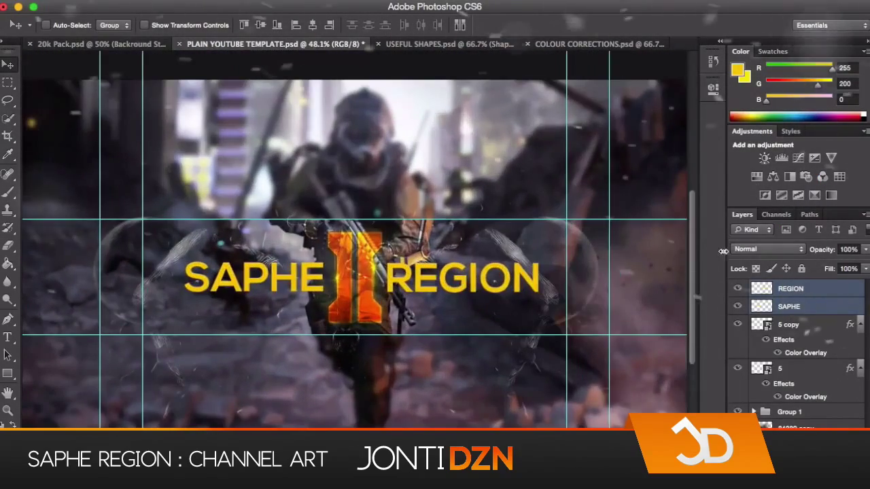
double_click(804, 291)
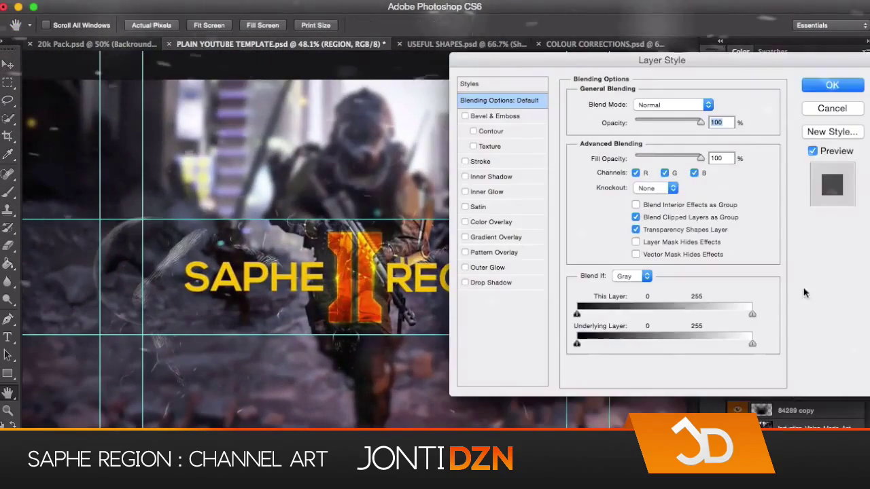
left_click(498, 238)
left_click(651, 138)
left_click(457, 117)
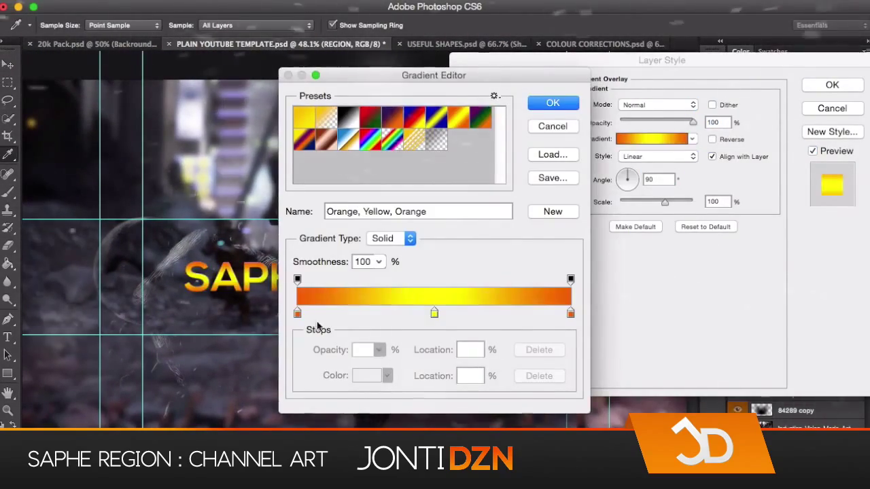
left_click(304, 118)
double_click(297, 312)
left_click(802, 72)
double_click(570, 313)
left_click_drag(680, 252, 683, 234)
left_click(802, 72)
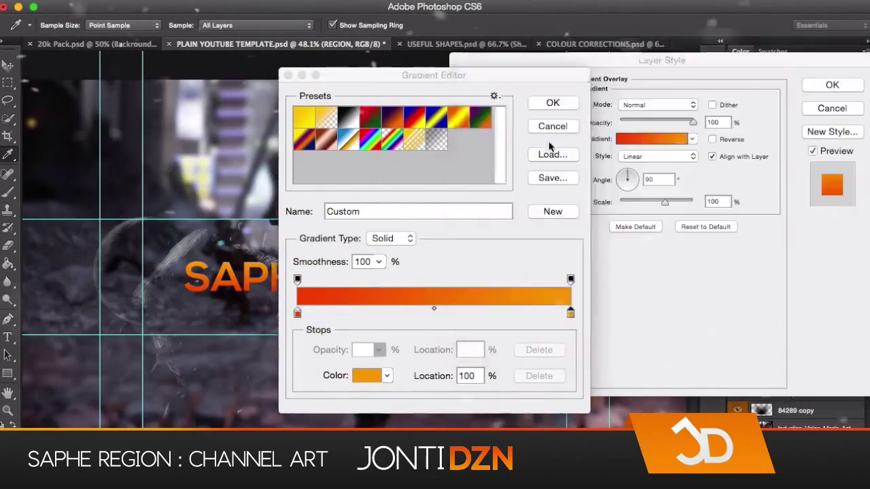
left_click(551, 101)
Merge the SAPHE and REGION text layers into one layer
left_click(825, 102)
right_click(804, 291)
left_click(751, 250)
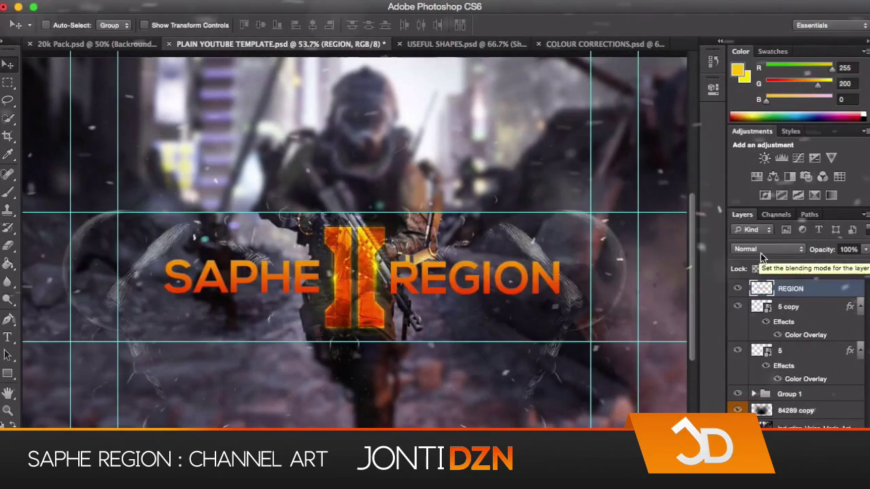
Add a gradient-filled Stroke to the text with alternating black, white and light grey stops
double_click(816, 288)
left_click(496, 237)
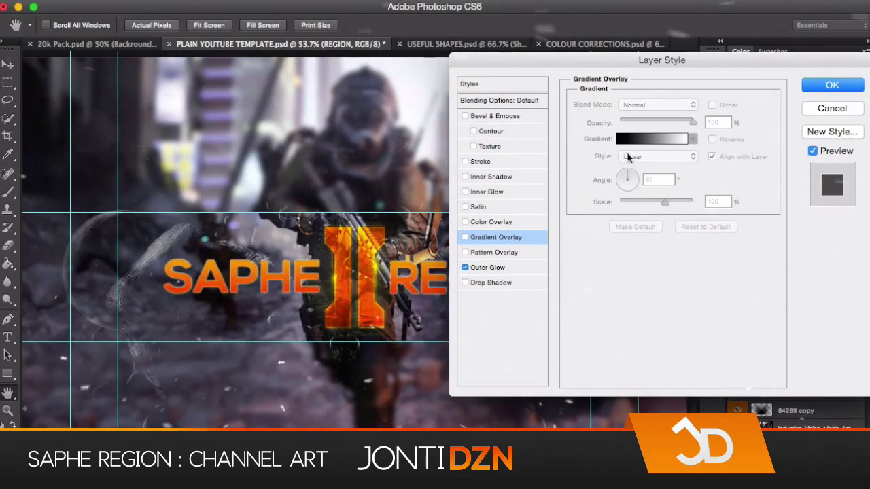
left_click(527, 161)
left_click(636, 194)
left_click(639, 205)
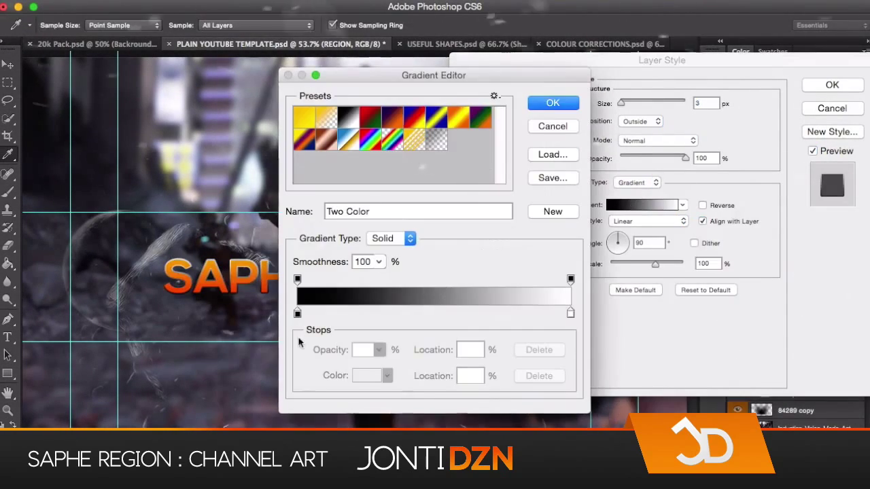
double_click(526, 313)
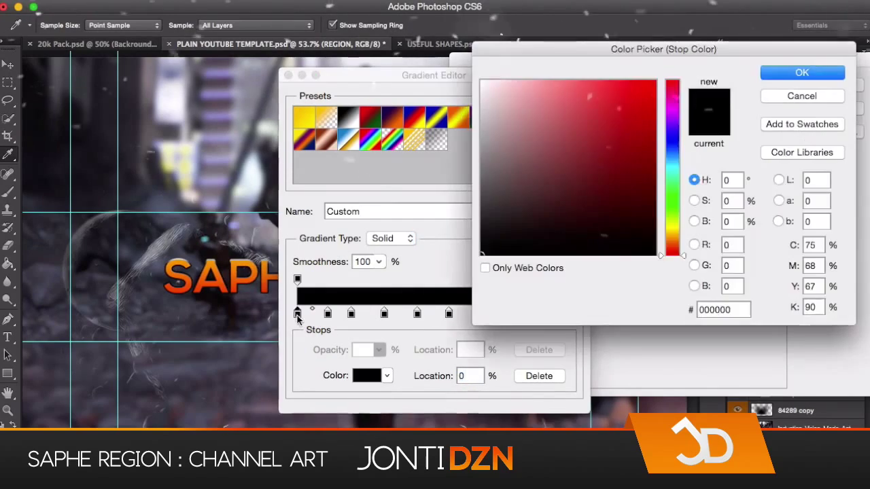
left_click(792, 63)
left_click(327, 313)
double_click(384, 312)
double_click(351, 313)
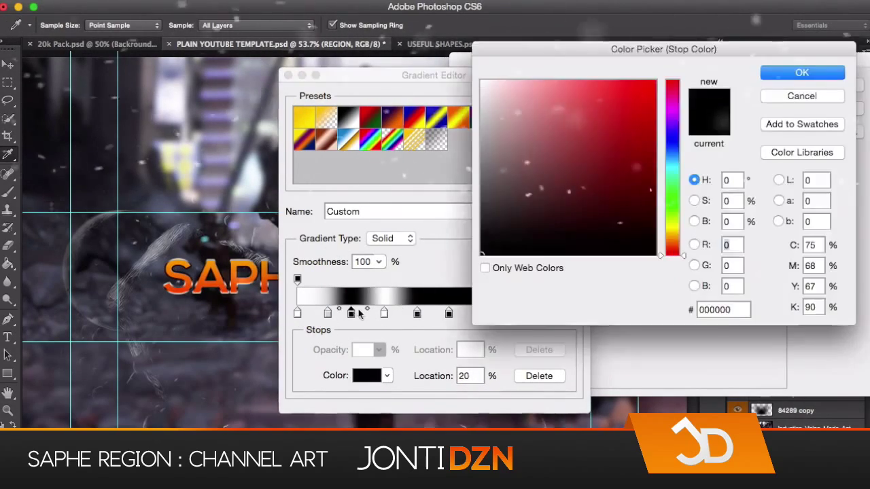
left_click(802, 72)
left_click(418, 313)
double_click(490, 312)
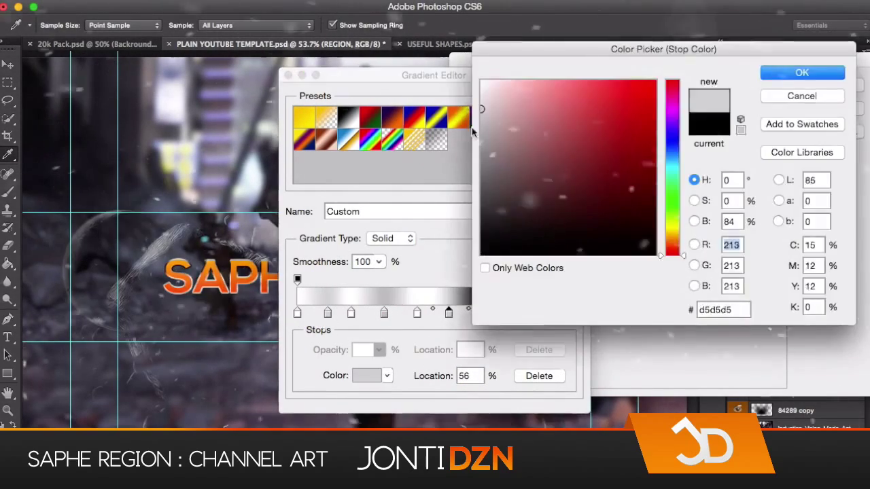
left_click(481, 82)
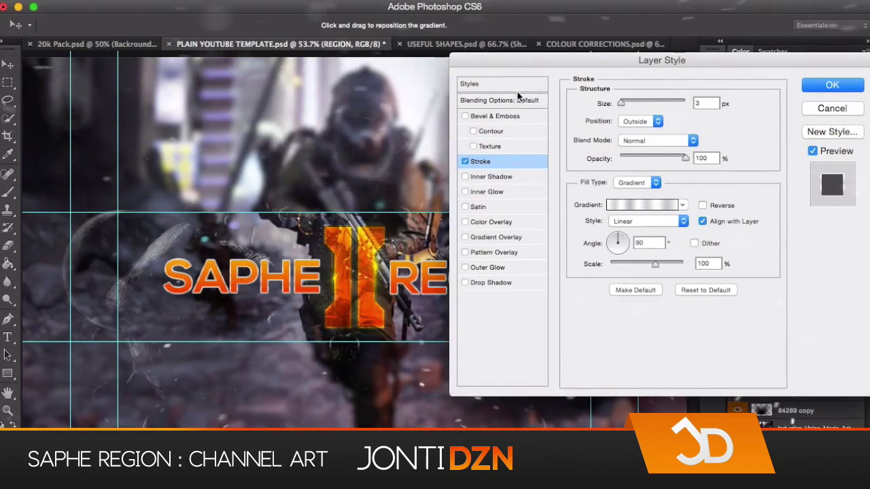
Add a Normal-mode Inner Glow at 50% opacity and a Satin sheen
left_click(487, 192)
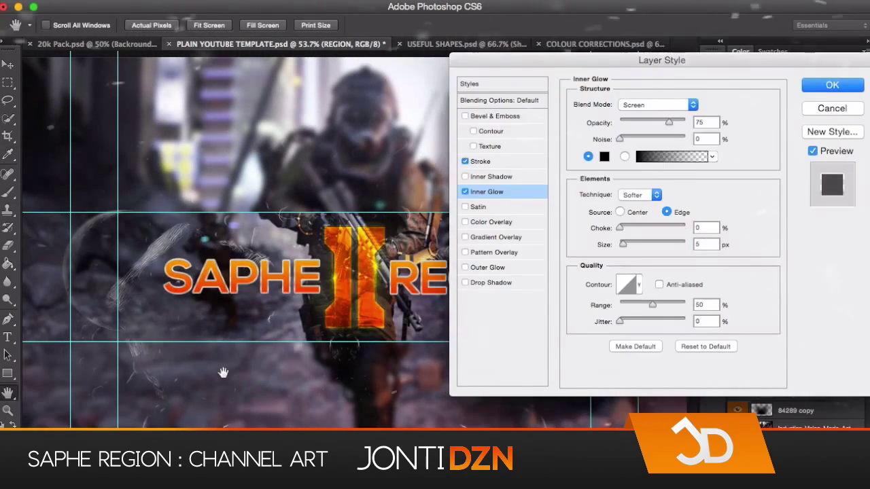
left_click(656, 104)
left_click(641, 13)
left_click_drag(669, 122, 652, 123)
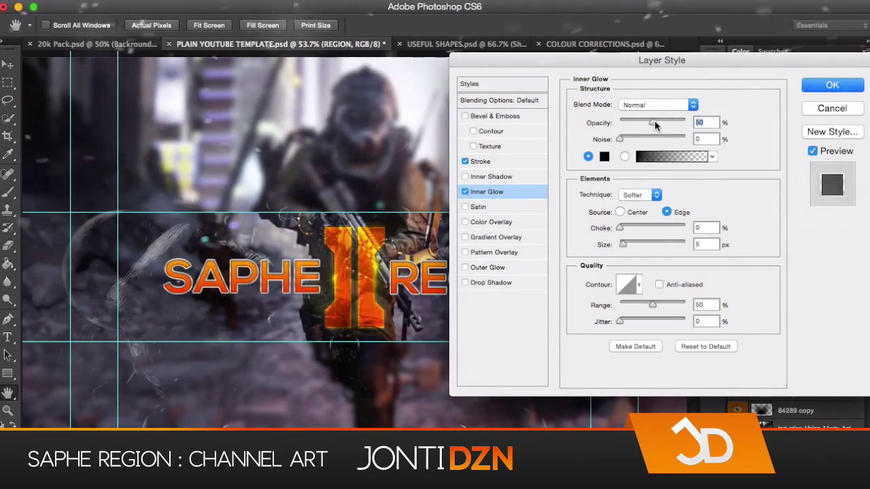
left_click(530, 206)
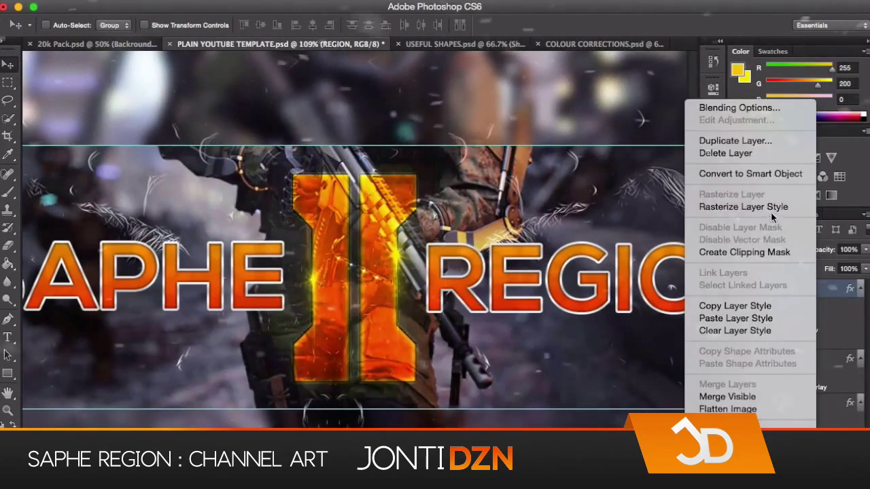
Apply the text styles, set a text copy to Overlay, and motion-blur it by 54 px
left_click(756, 250)
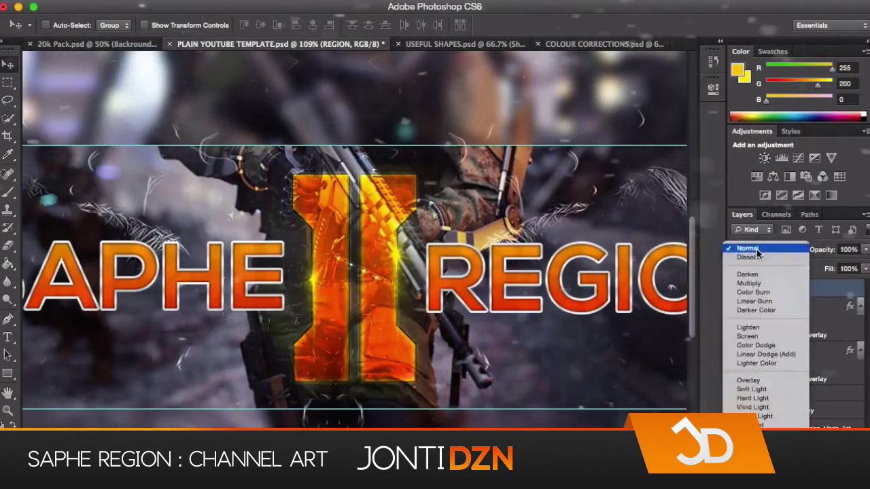
left_click(747, 380)
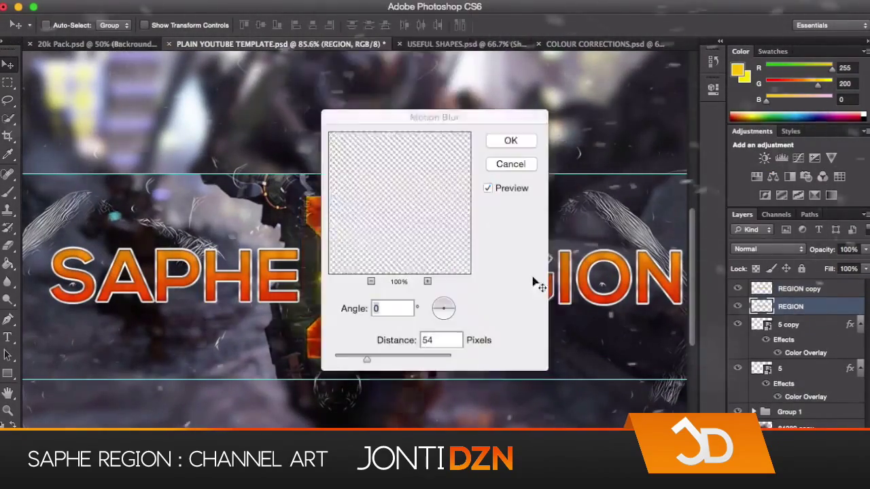
key("Return")
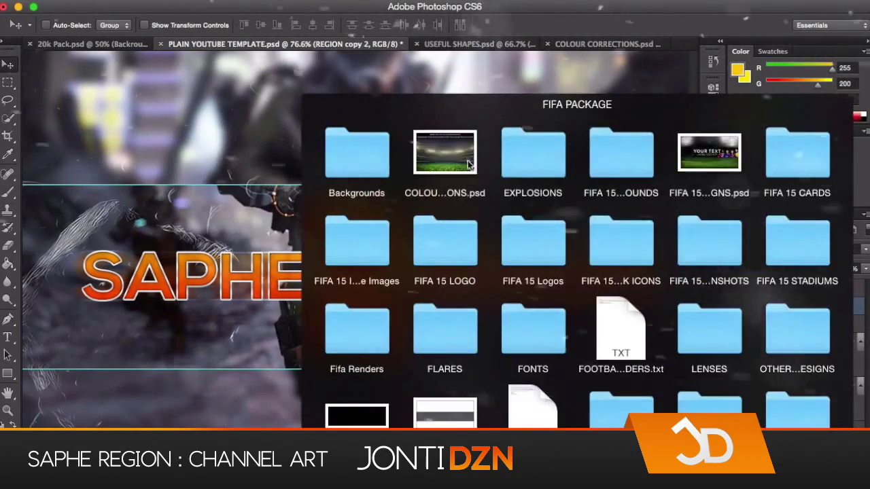
Place the 2.png flare from FLARES and give it a yellow Color Overlay
left_click(435, 330)
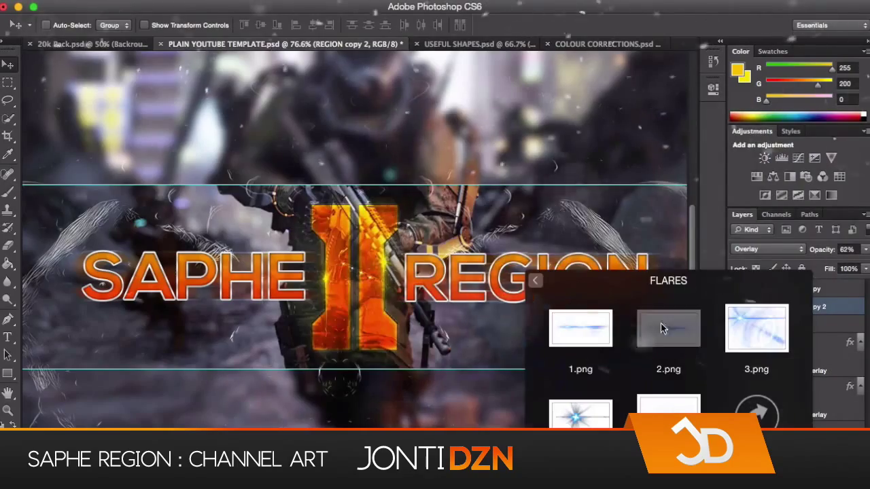
left_click(663, 328)
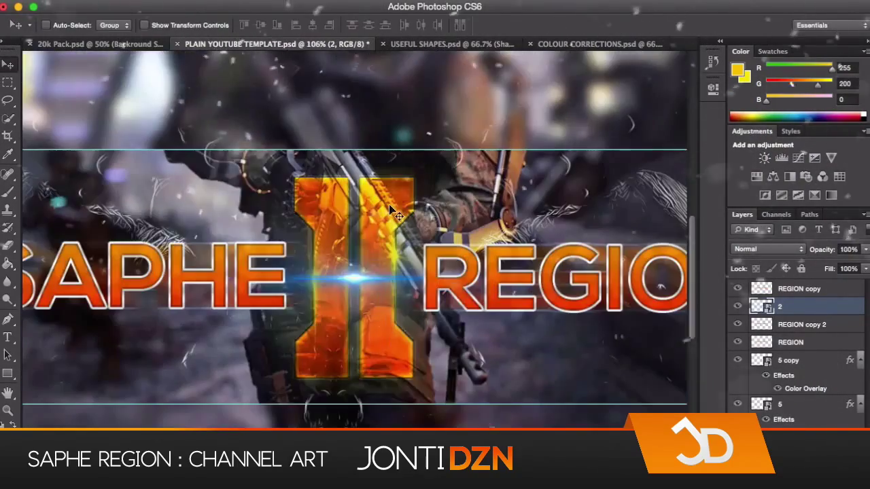
double_click(816, 307)
left_click(468, 221)
left_click(719, 101)
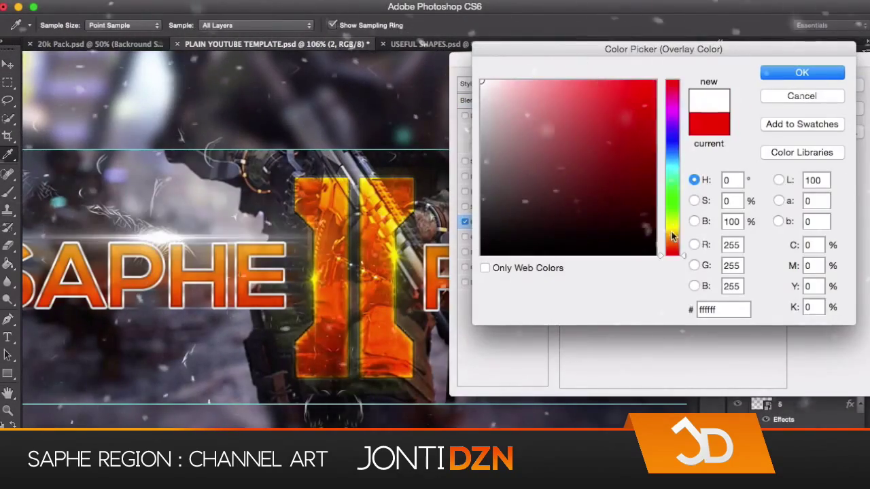
left_click(652, 84)
left_click(802, 72)
left_click(836, 82)
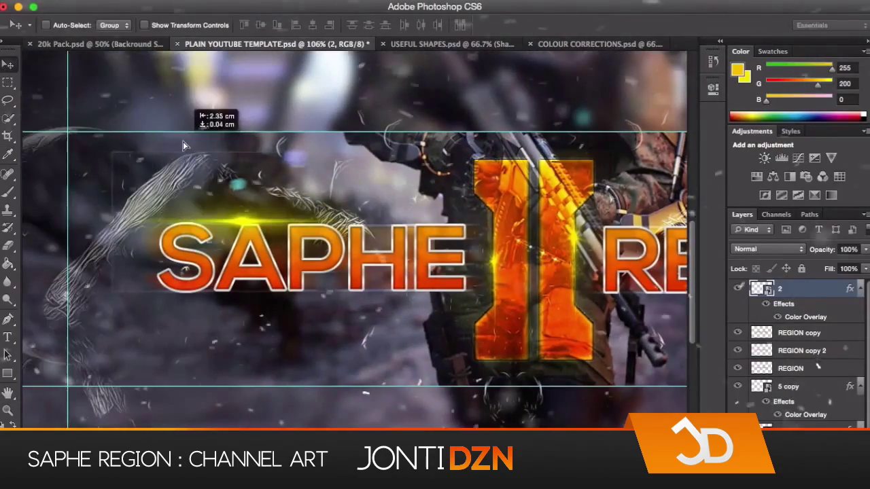
Adjust a flare copy's overlay colour and drag duplicate flares along the SAPHE text
double_click(816, 290)
left_click(489, 222)
left_click(719, 101)
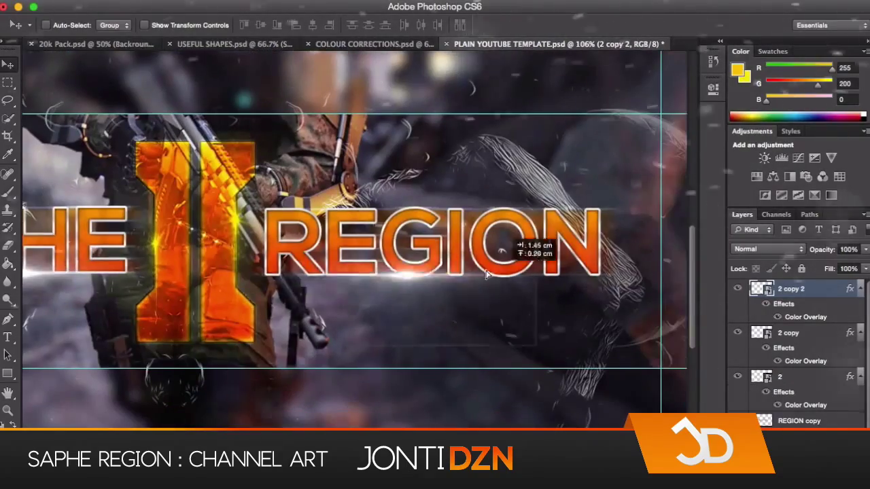
left_click_drag(388, 251, 632, 216)
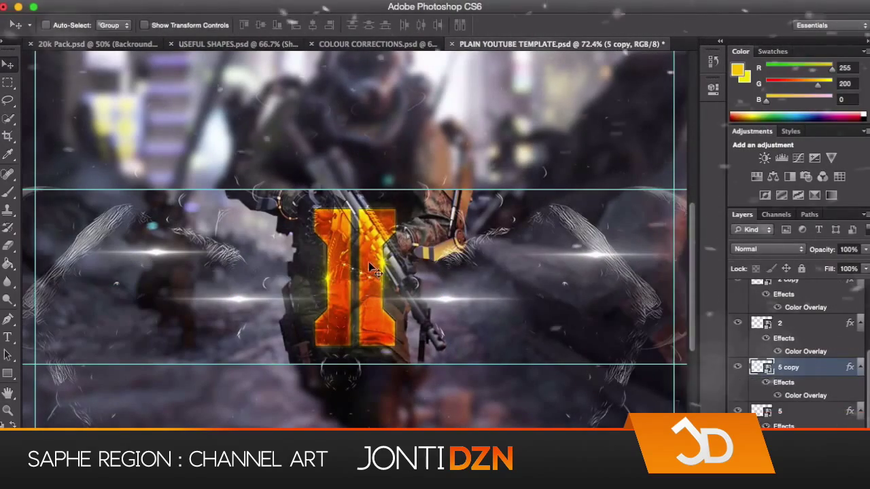
scroll(809, 290, "down", 2)
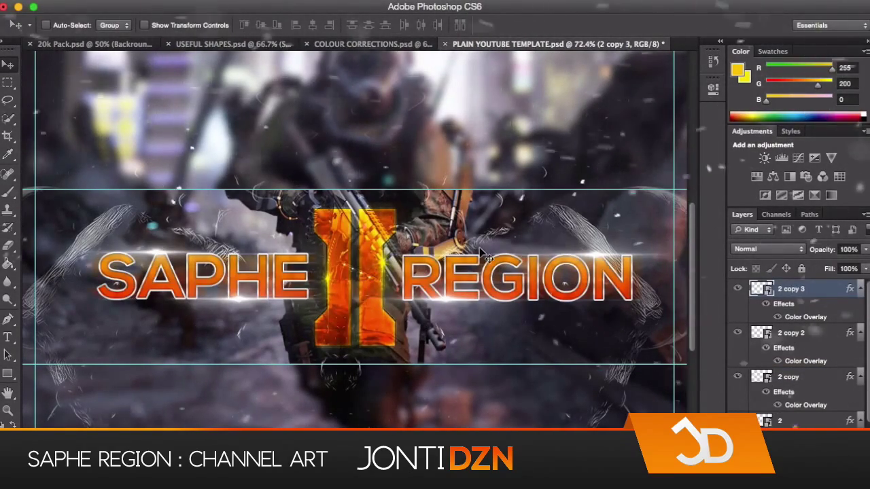
Bring the banner shapes from USEFUL SHAPES into the YouTube template and resize them
left_click(202, 42)
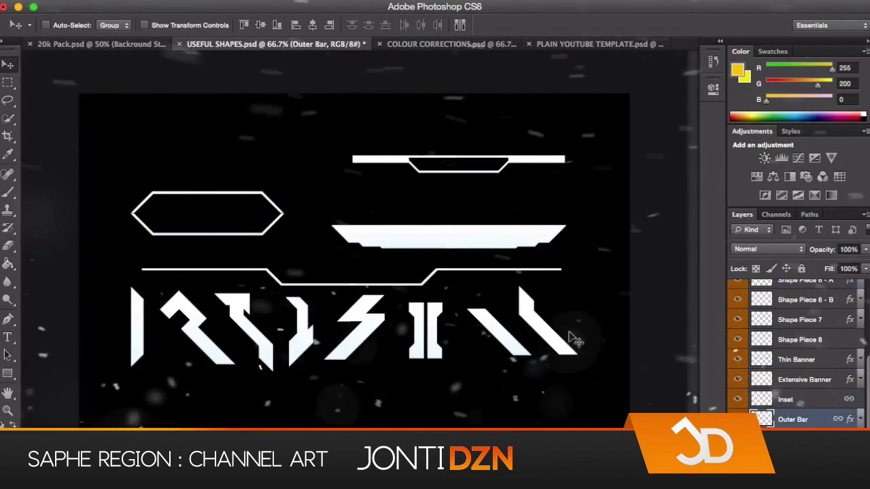
mouse_move(533, 347)
left_mouse_down()
mouse_move(534, 361)
mouse_move(518, 310)
left_mouse_up()
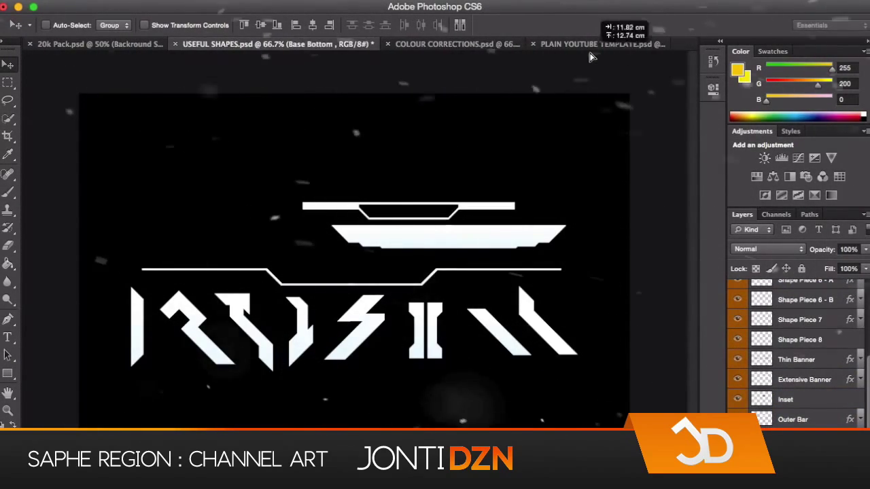
left_click_drag(592, 57, 445, 332)
key("ctrl+t")
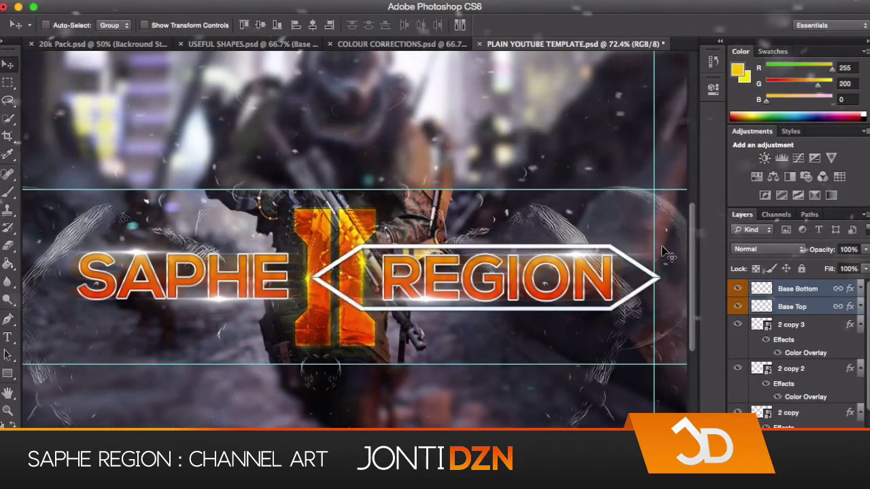
Rasterize the banner pieces' layer style, erase the left tip, and duplicate the outline
right_click(819, 299)
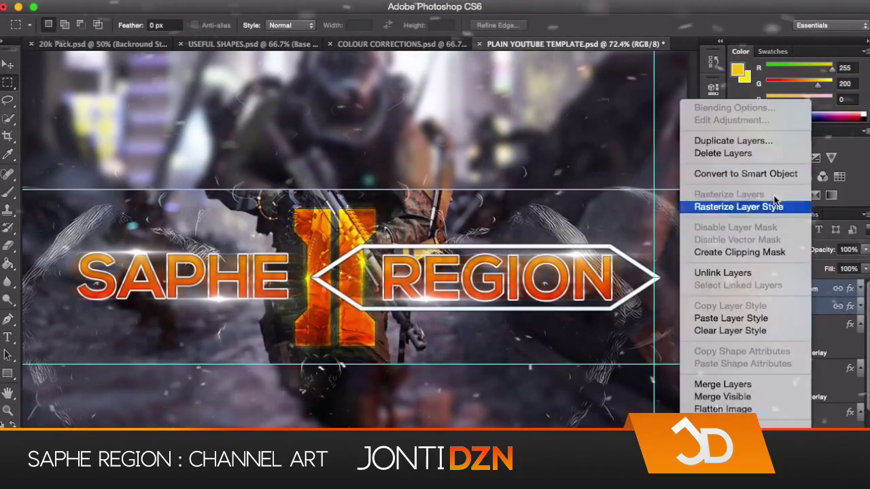
left_click(720, 200)
key("ctrl+e")
key("Delete")
key("ctrl+d")
key("ctrl+j")
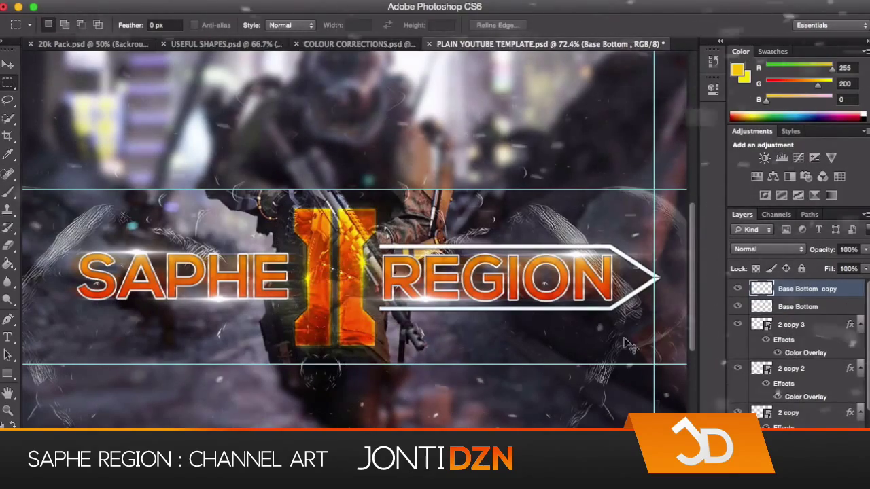
Flip the copied outline horizontally and move it left to frame SAPHE
key("ctrl+t")
right_click(442, 343)
left_click(476, 469)
mouse_move(479, 286)
left_mouse_down()
mouse_move(126, 285)
mouse_move(319, 289)
left_mouse_up()
scroll(319, 289, "down", 3)
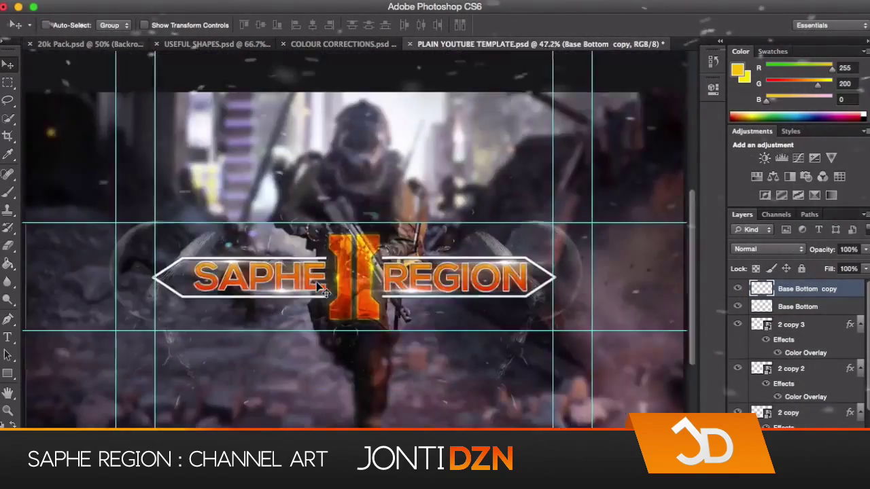
Check the Base Bottom copy layer's style and delete the stray empty Layer 3
right_click(836, 311)
left_click(769, 318)
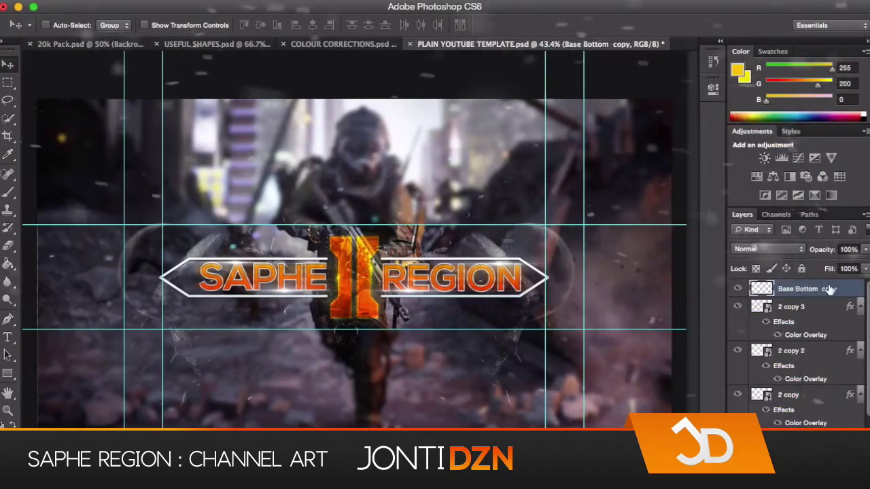
double_click(816, 286)
key("Escape")
key("ctrl+j")
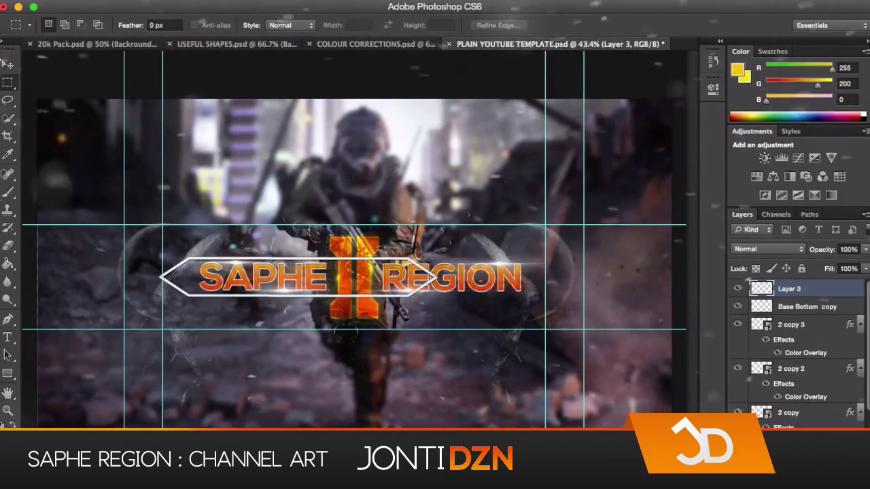
key("v")
scroll(266, 139, "up", 5)
scroll(267, 139, "right", 3)
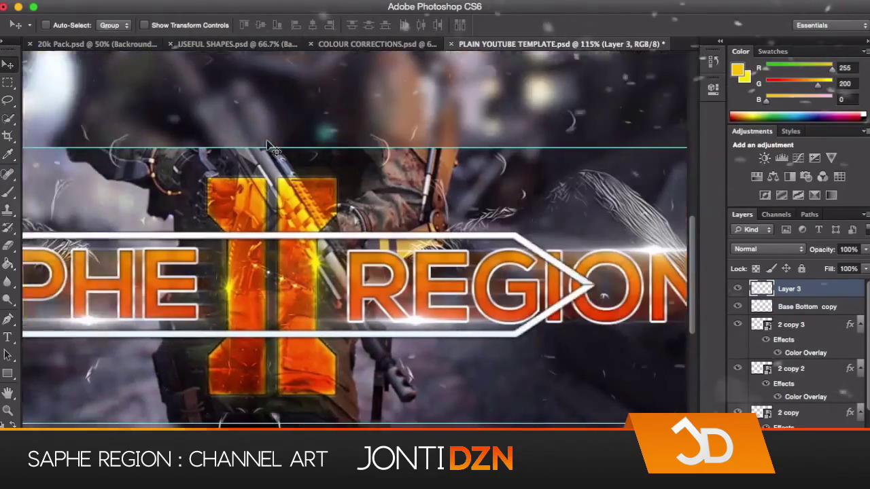
scroll(270, 146, "down", 5)
scroll(270, 146, "down", 3)
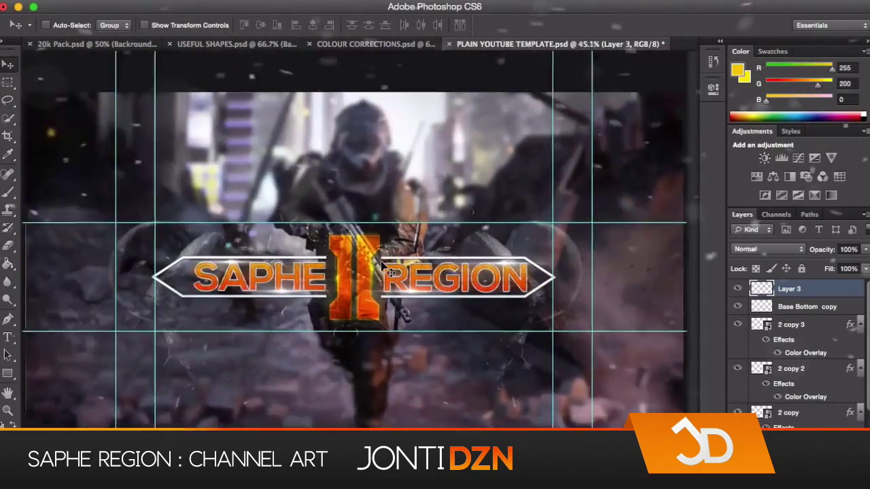
scroll(476, 272, "up", 1)
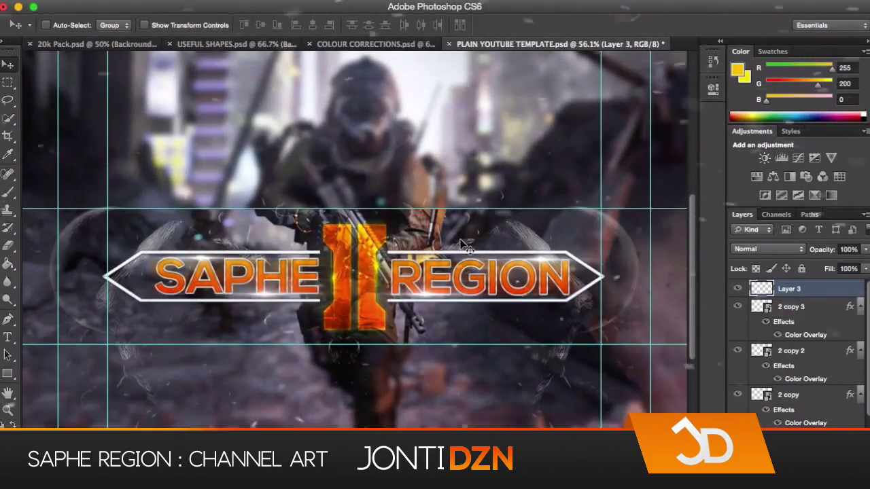
key("Delete")
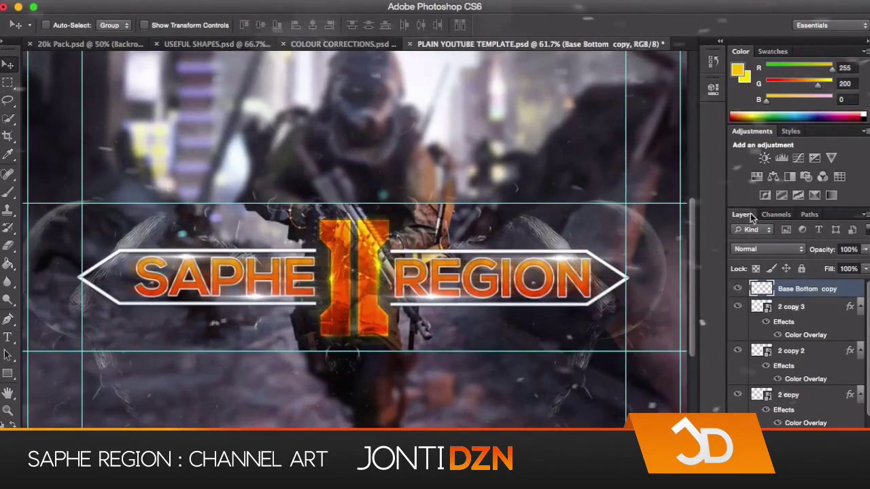
Give the hexagon outline a yellow-to-red Gradient Overlay, plus a duplicate set to Overlay blending
double_click(855, 294)
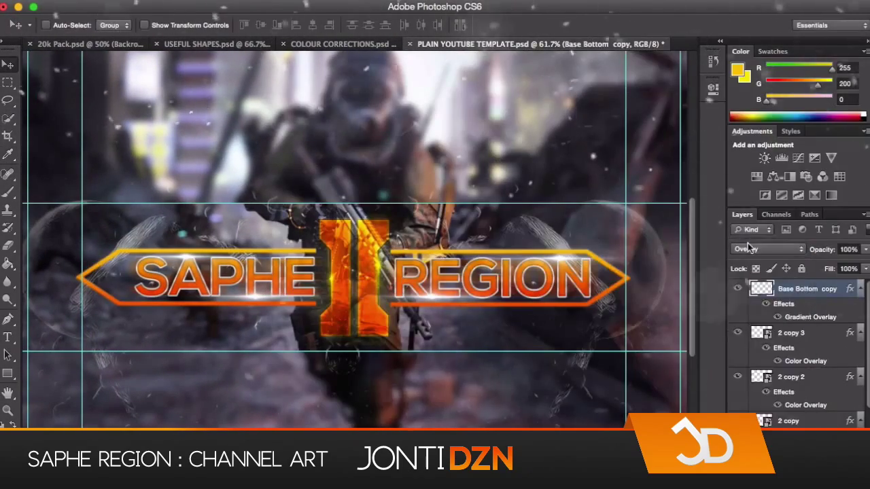
right_click(799, 289)
left_click(748, 190)
left_click(768, 249)
left_click(755, 381)
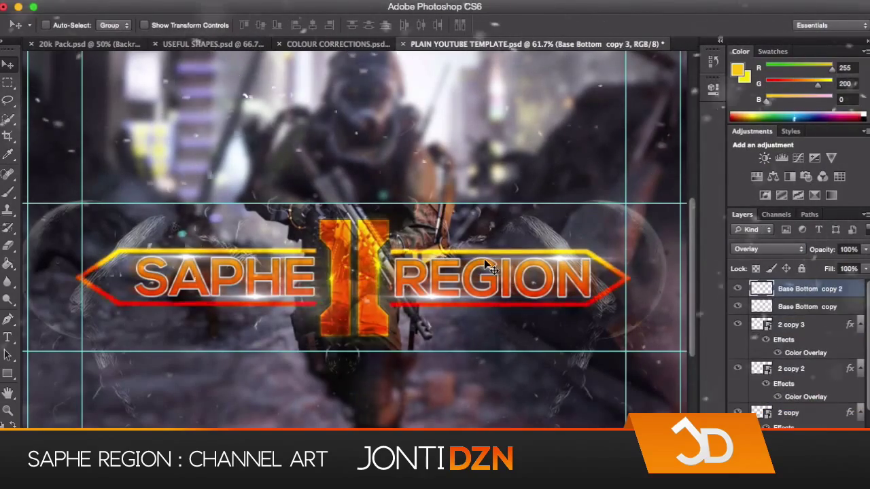
Show the COLOUR CORRECTIONS document with its Colour Correction - Pack group expanded
scroll(408, 285, "up", 2)
scroll(319, 309, "down", 1)
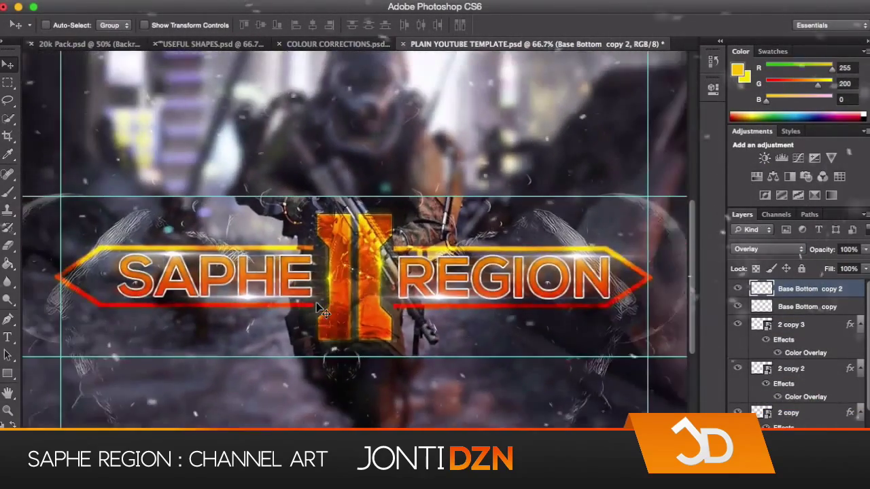
left_click(338, 43)
left_click(753, 310)
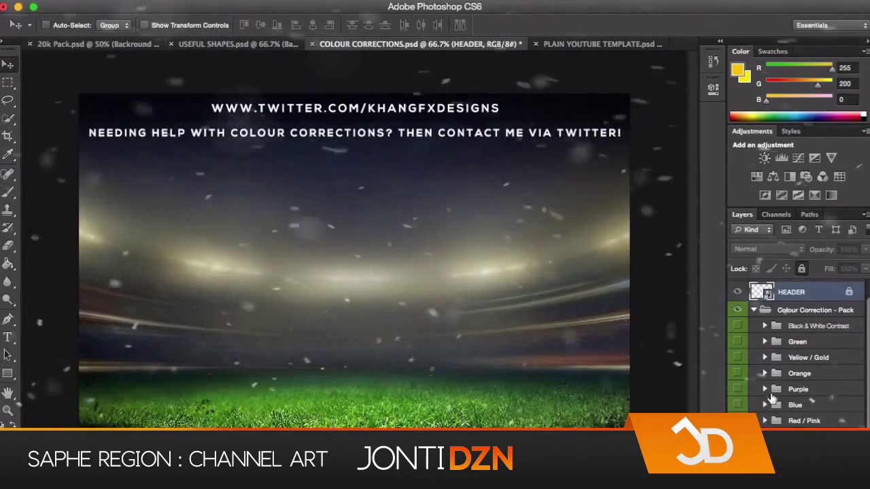
Expand and enable the Orange Lava colour grade group to warm the banner
left_click(765, 373)
left_click(738, 373)
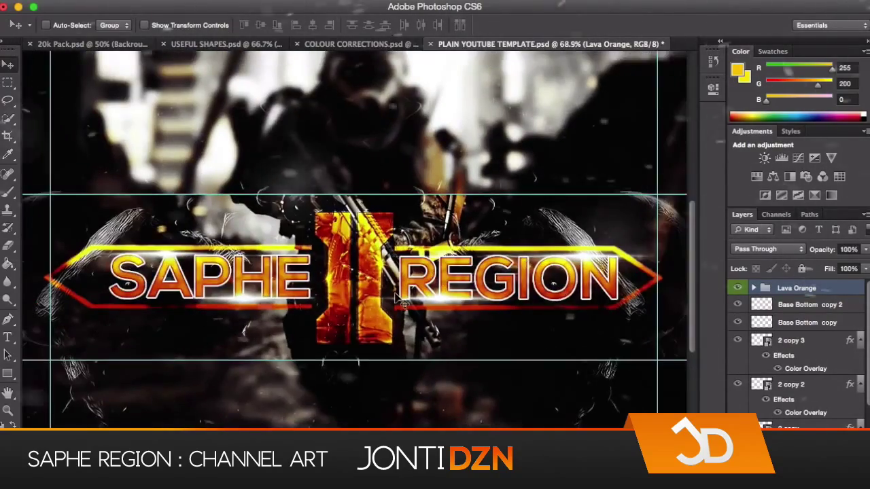
scroll(401, 302, "down", 3)
scroll(397, 299, "up", 2)
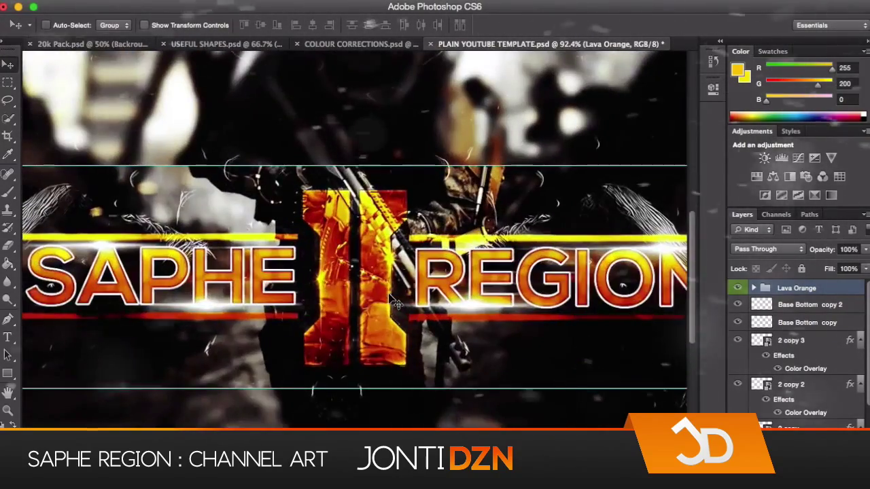
left_click(204, 44)
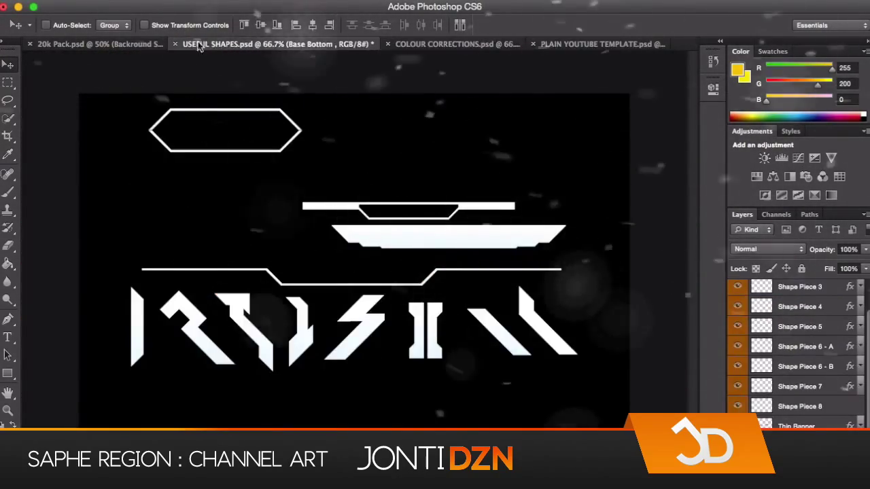
Close the 20k Pack document, answering its save prompt, and close USEFUL SHAPES
left_click(93, 44)
key("super+w")
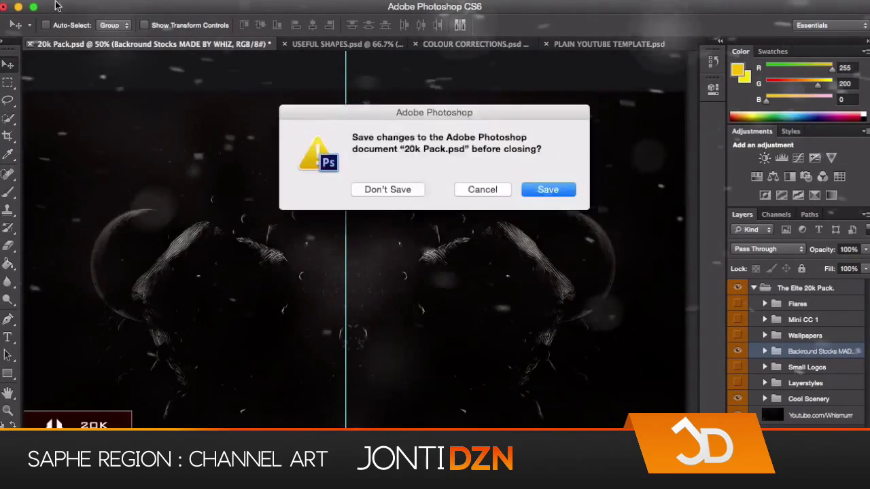
left_click(342, 189)
key("super+w")
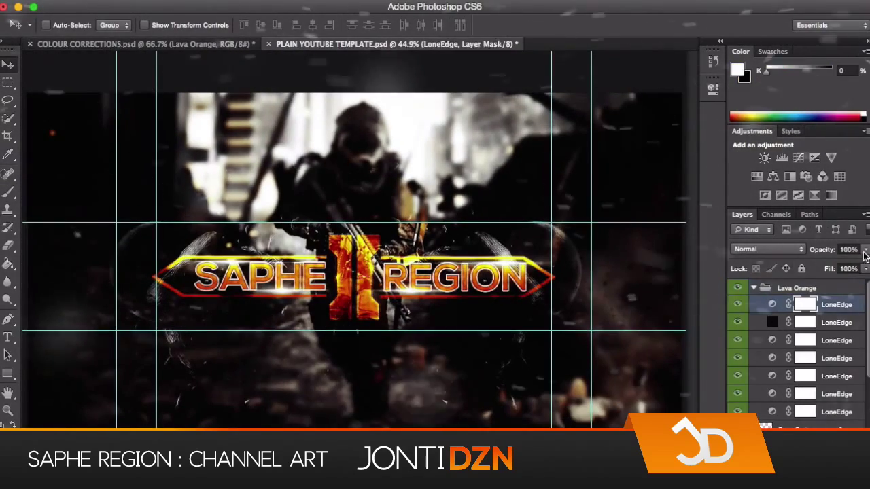
Inspect the settings of the LoneEdge layers in the Lava Orange group
left_click(805, 340)
left_click(805, 358)
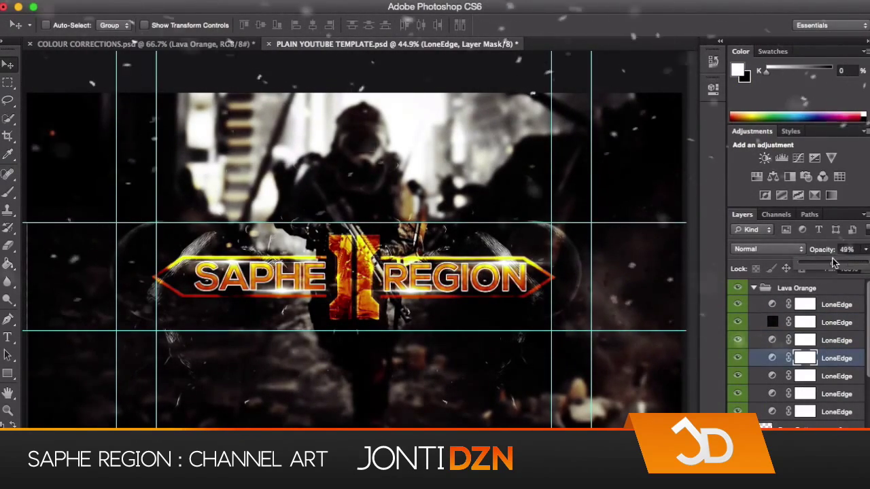
left_click(837, 376)
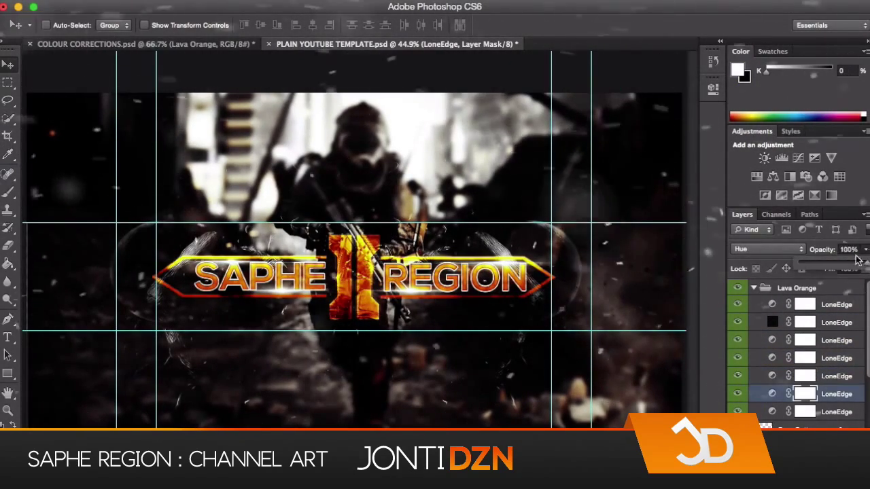
left_click(805, 412)
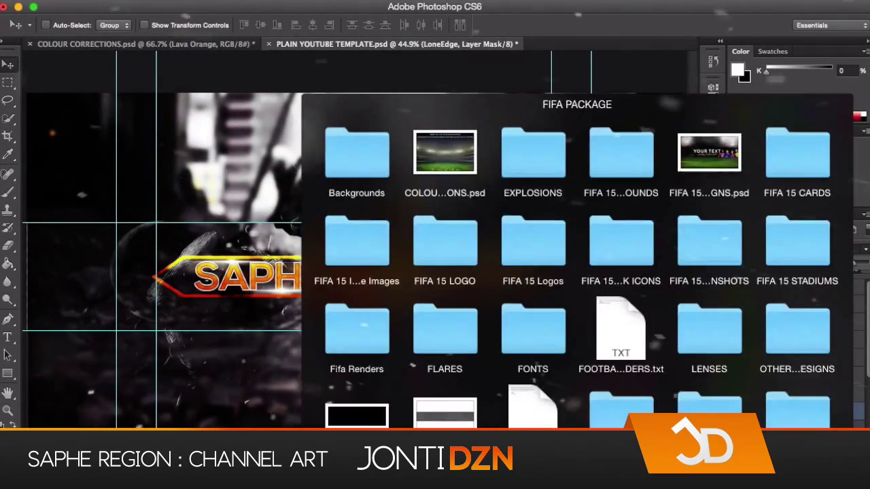
Browse the FIFA PACKAGE folder's EXPLOSIONS and OTHER FIFA 15 DESIGNS subfolders
left_click(802, 154)
left_click(532, 154)
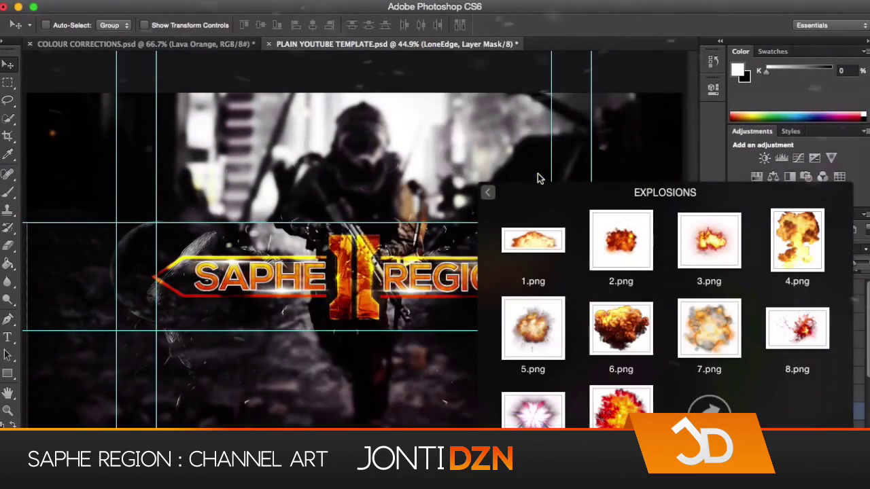
left_click(486, 195)
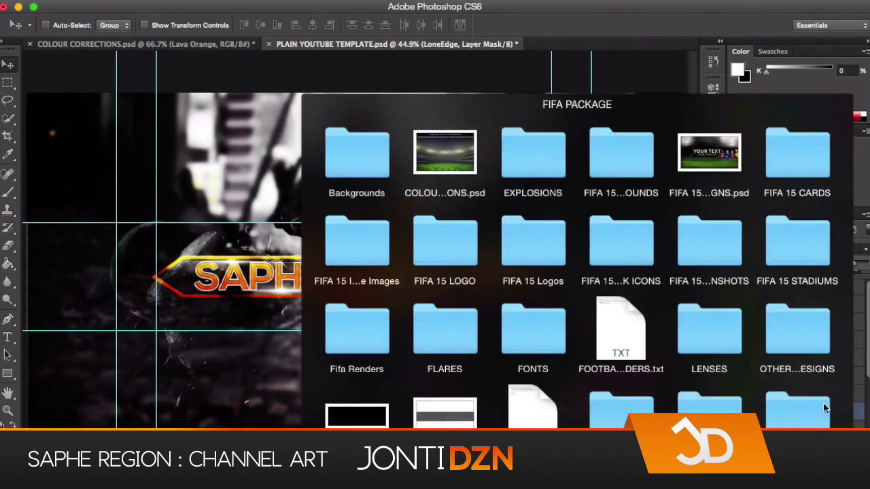
left_click(807, 343)
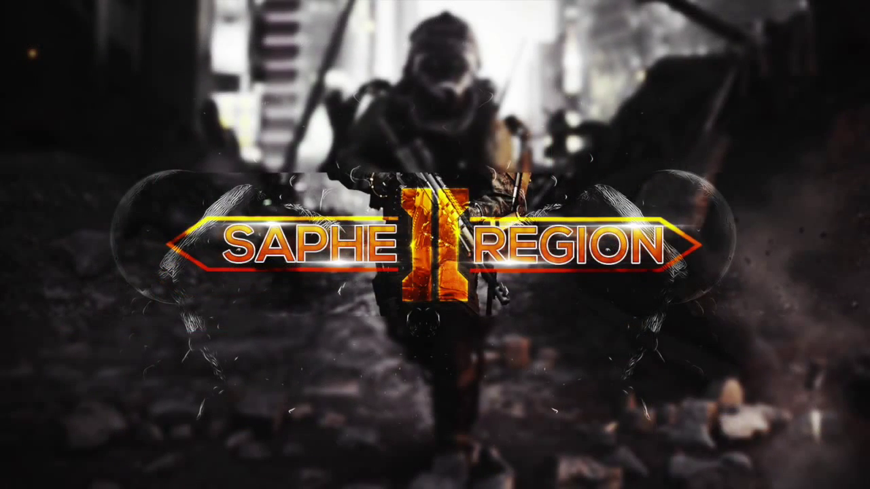